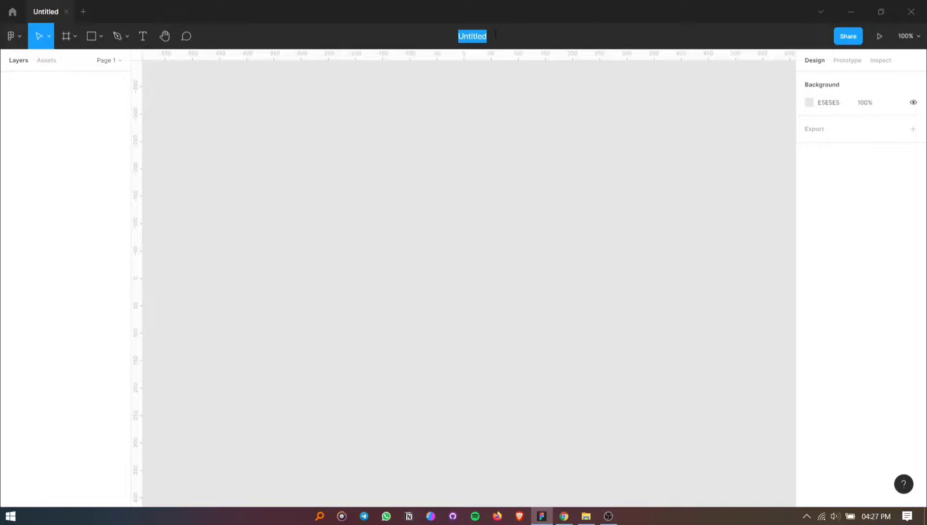
Rename the design file as Custom Thumbnail
{"action": "type", "text": "Custom "}
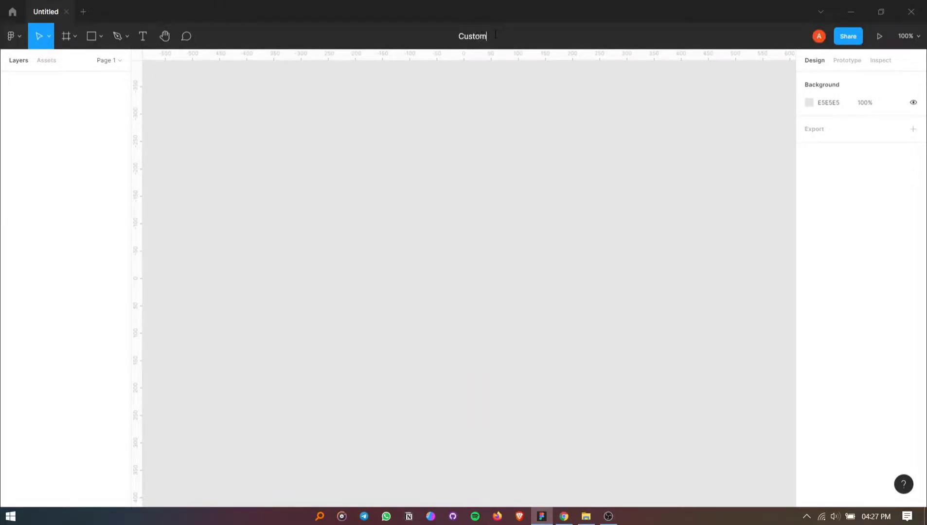
{"action": "type", "text": "Thumbnaill"}
{"action": "key", "text": "Return"}
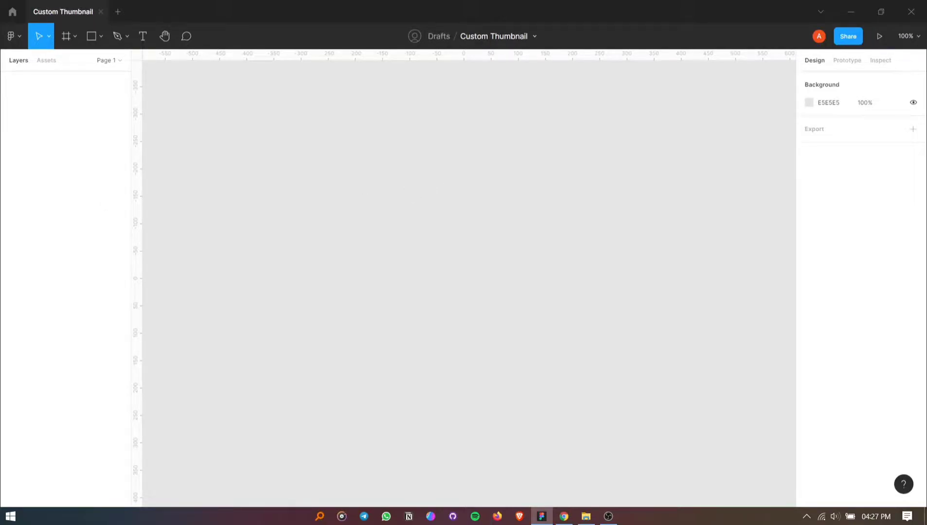
{"action": "key", "text": "alt+Tab"}
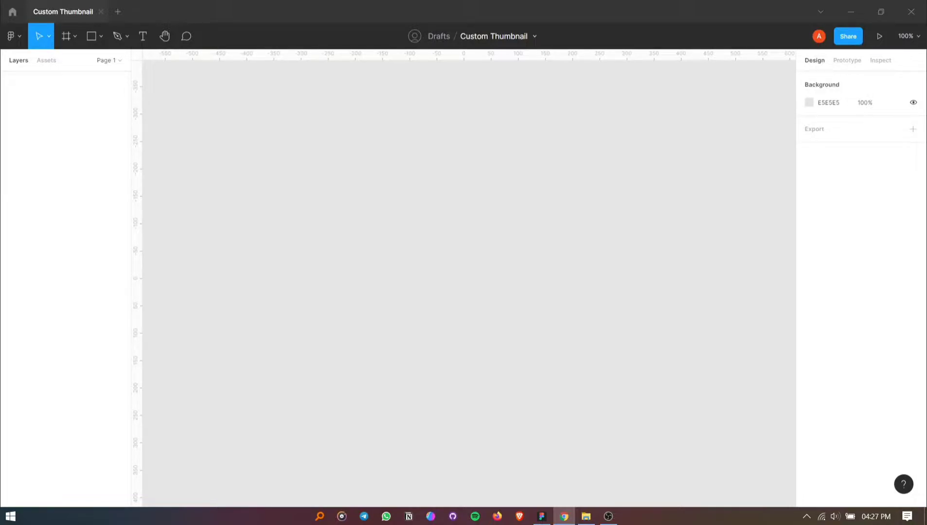
{"action": "key", "text": "alt+Tab"}
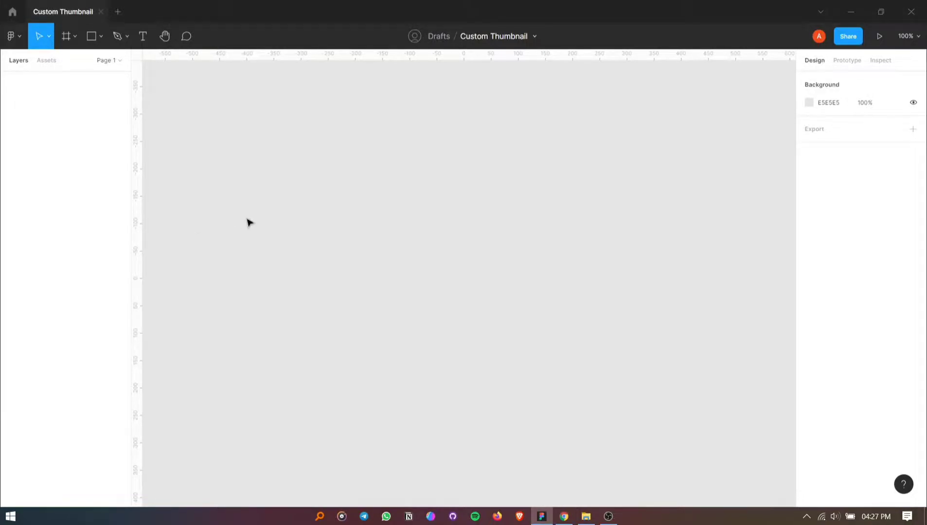
View the file's preview among the recent files, return to the file and draw a frame about 881 × 447 on the canvas
{"action": "left_click", "coordinate": [66, 39]}
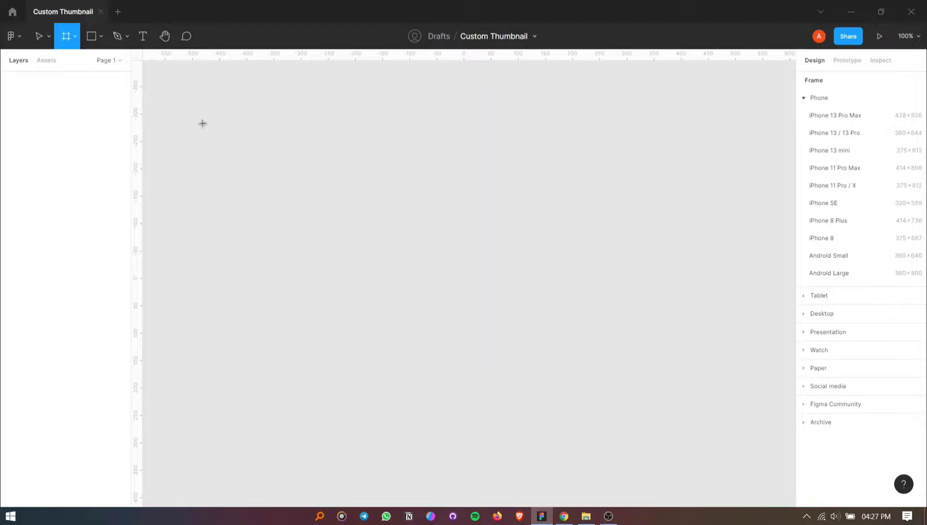
{"action": "left_click", "coordinate": [12, 13]}
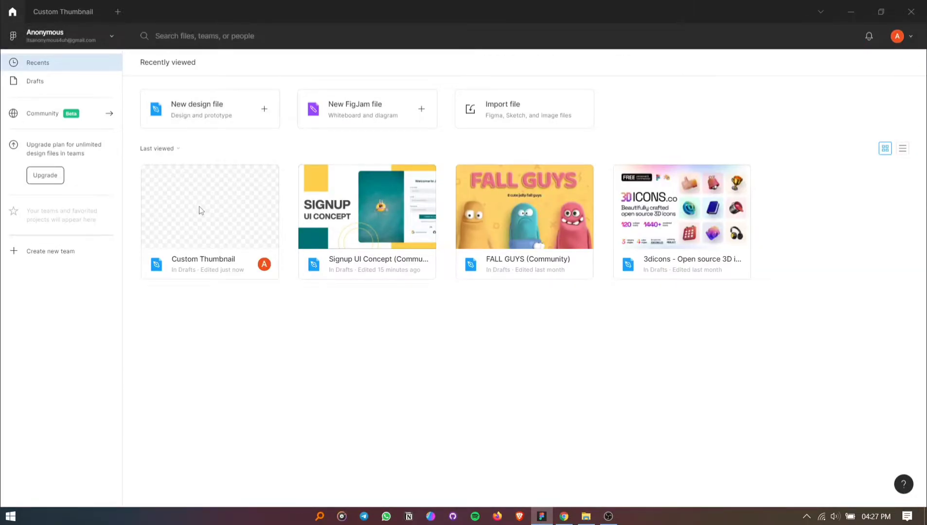
{"action": "double_click", "coordinate": [182, 180]}
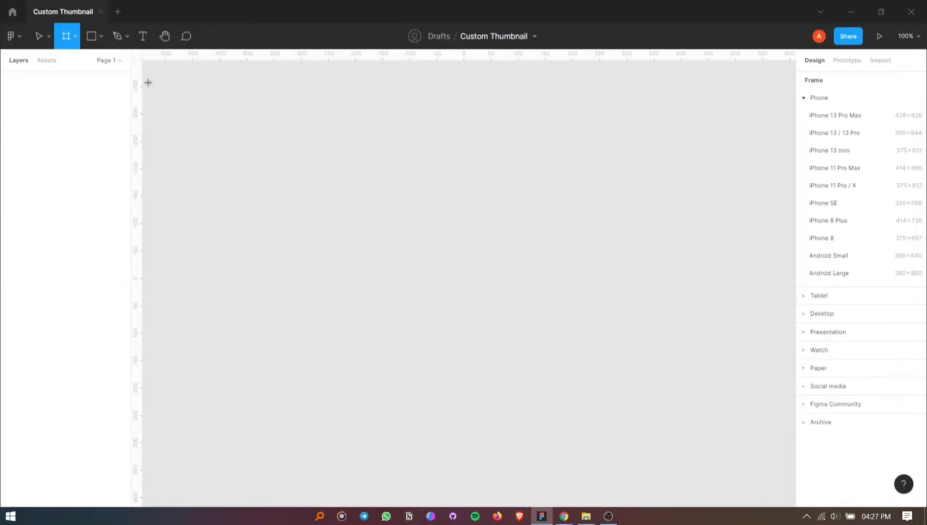
{"action": "left_click_drag", "start_coordinate": [178, 111], "coordinate": [658, 358]}
{"action": "scroll", "coordinate": [575, 207], "scroll_direction": "down", "scroll_amount": 2}
{"action": "scroll", "coordinate": [575, 207], "scroll_direction": "left", "scroll_amount": 2}
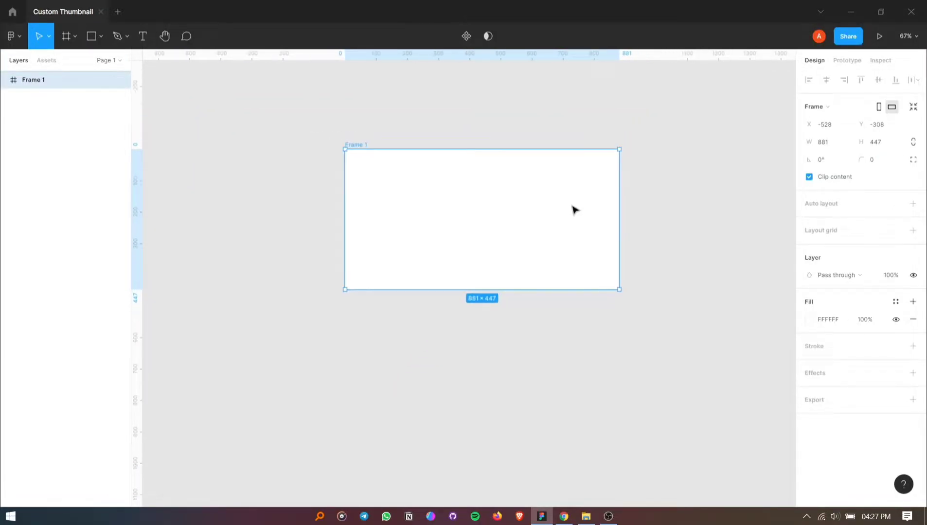
Set the frame's width to 1600 and its height to 960
{"action": "left_click", "coordinate": [830, 142]}
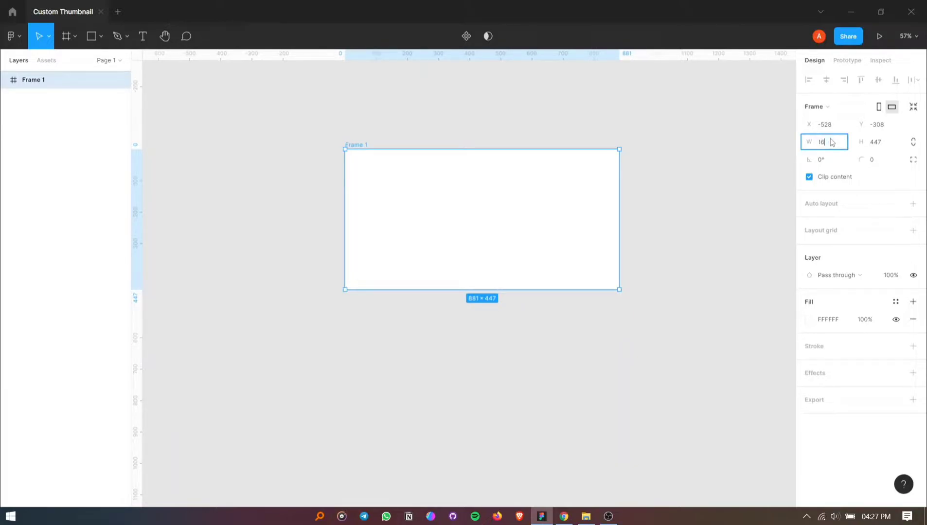
{"action": "type", "text": "1600"}
{"action": "left_click", "coordinate": [884, 143]}
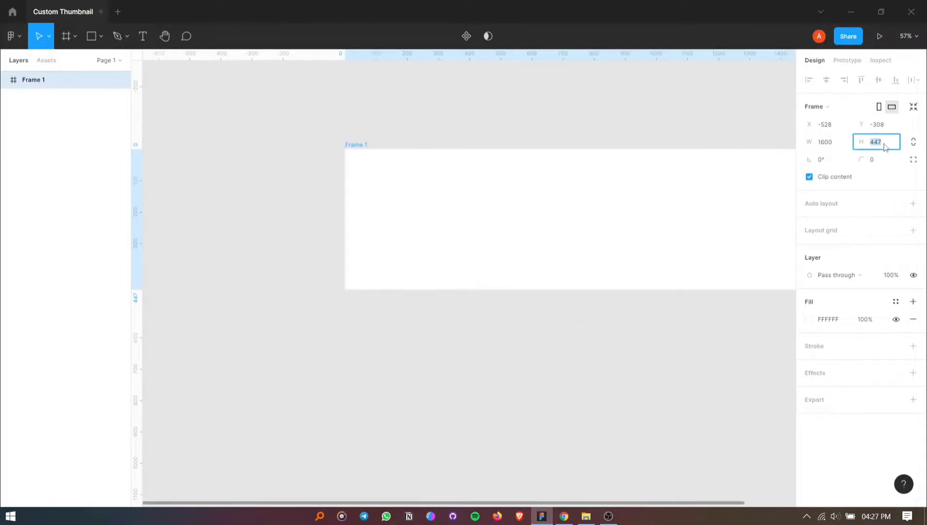
{"action": "type", "text": "960"}
{"action": "key", "text": "Return"}
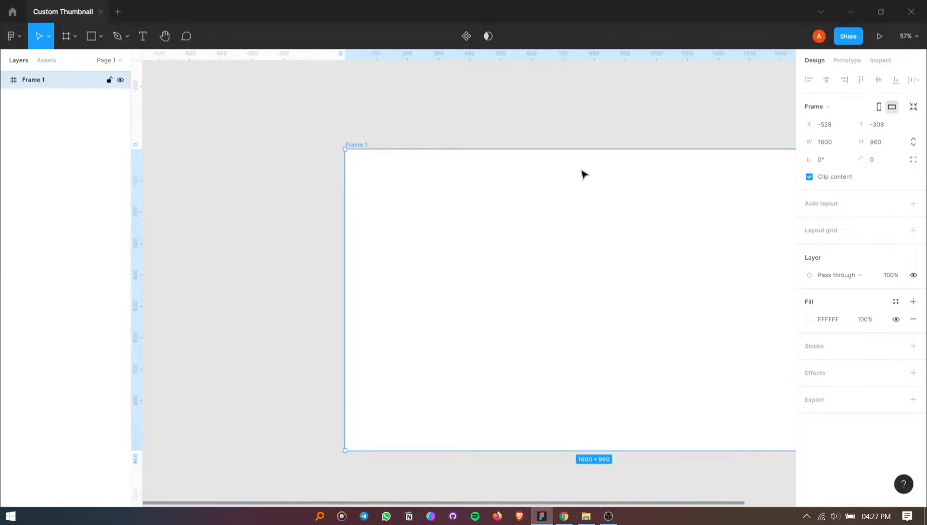
{"action": "scroll", "coordinate": [400, 209], "scroll_direction": "down", "scroll_amount": 3}
{"action": "scroll", "coordinate": [400, 209], "scroll_direction": "down", "scroll_amount": 1}
{"action": "scroll", "coordinate": [587, 300], "scroll_direction": "up", "scroll_amount": 5}
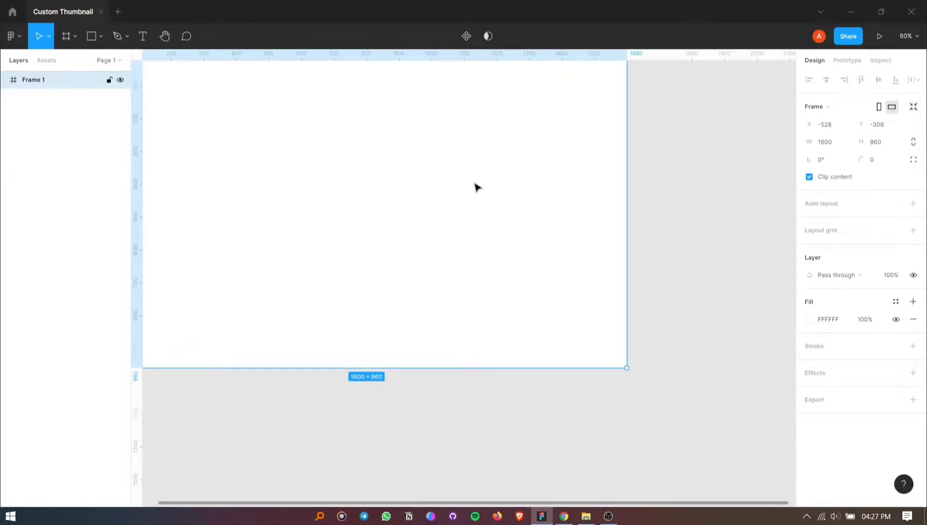
{"action": "left_click_drag", "start_coordinate": [380, 203], "coordinate": [445, 236]}
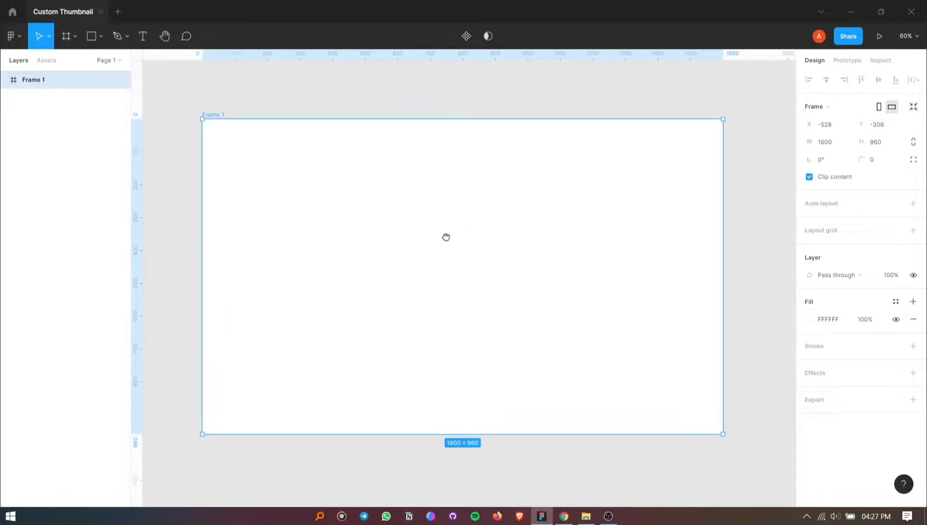
{"action": "scroll", "coordinate": [475, 228], "scroll_direction": "up", "scroll_amount": 1}
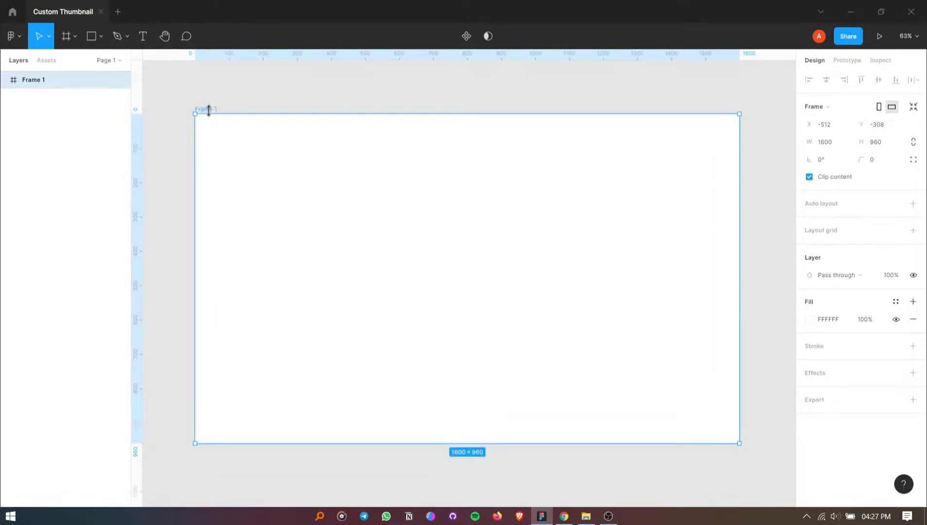
{"action": "scroll", "coordinate": [203, 111], "scroll_direction": "down", "scroll_amount": 1}
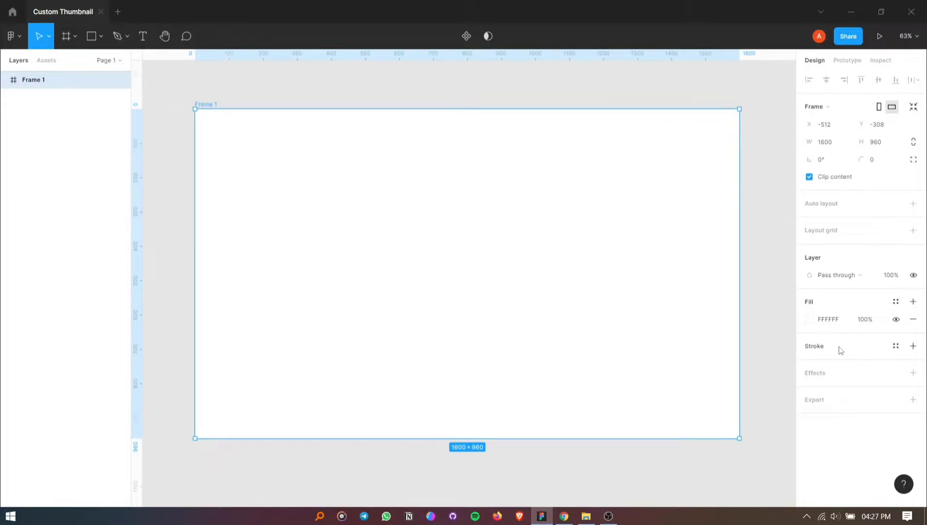
Add a second fill to the frame above the white one and make it a linear gradient
{"action": "left_click", "coordinate": [912, 302]}
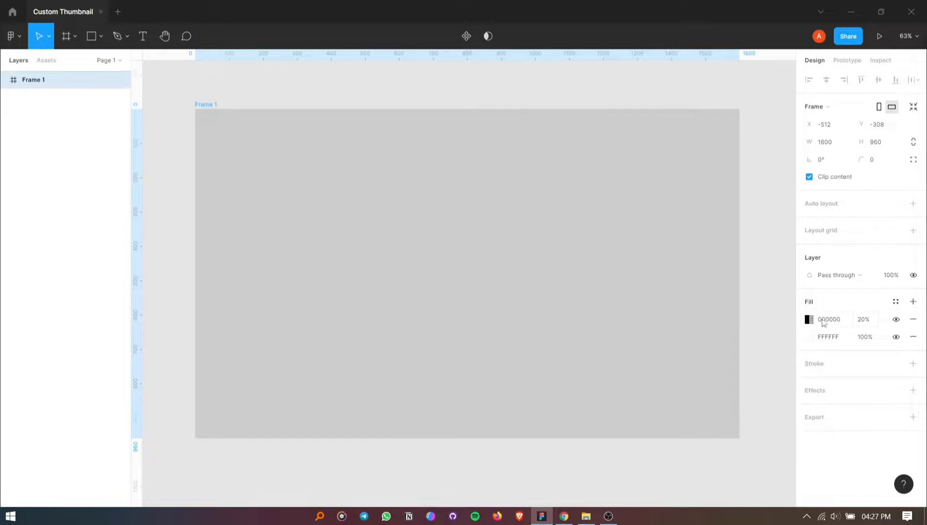
{"action": "left_click", "coordinate": [809, 319]}
{"action": "left_click", "coordinate": [701, 228]}
{"action": "left_click", "coordinate": [696, 235]}
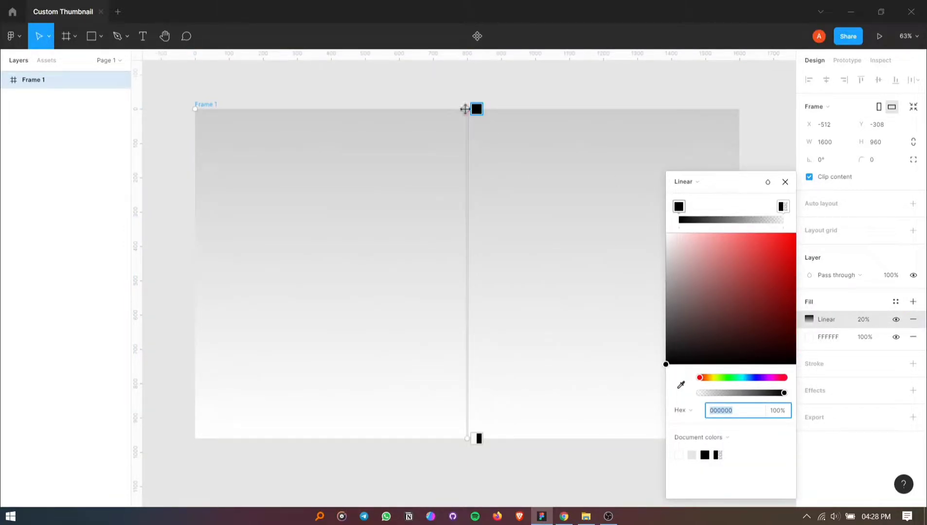
Run the gradient diagonally from the frame's upper-left corner to its lower-right corner and set the fill's opacity to 100%
{"action": "left_click_drag", "start_coordinate": [466, 108], "coordinate": [194, 108]}
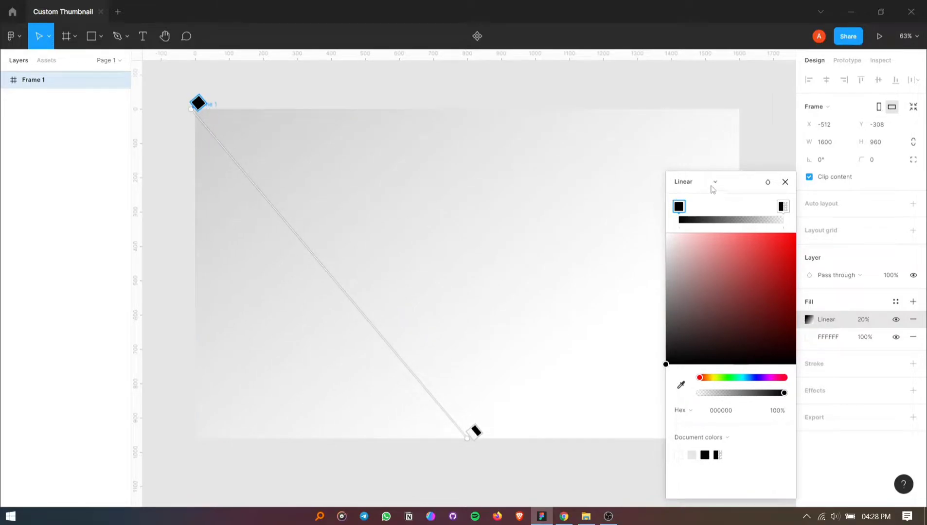
{"action": "left_click_drag", "start_coordinate": [725, 183], "coordinate": [522, 128]}
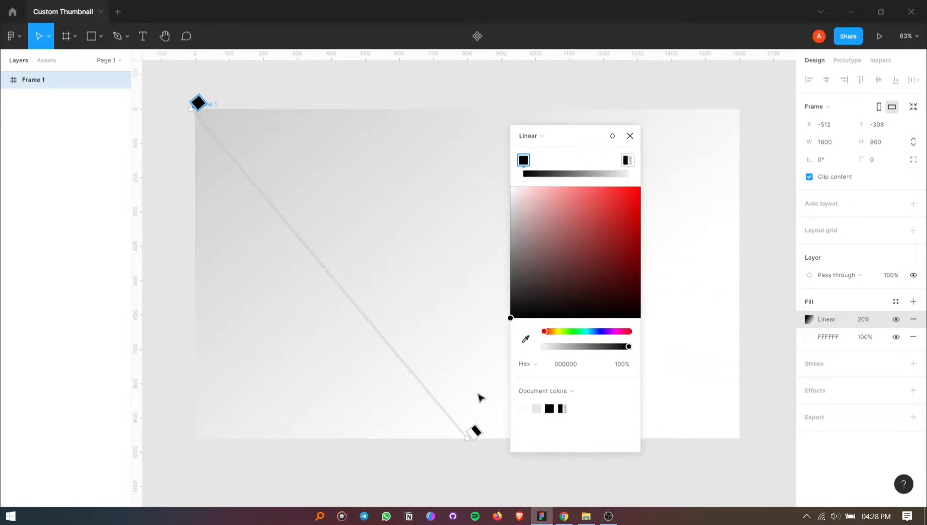
{"action": "left_click_drag", "start_coordinate": [512, 430], "coordinate": [739, 432]}
{"action": "left_click", "coordinate": [866, 323]}
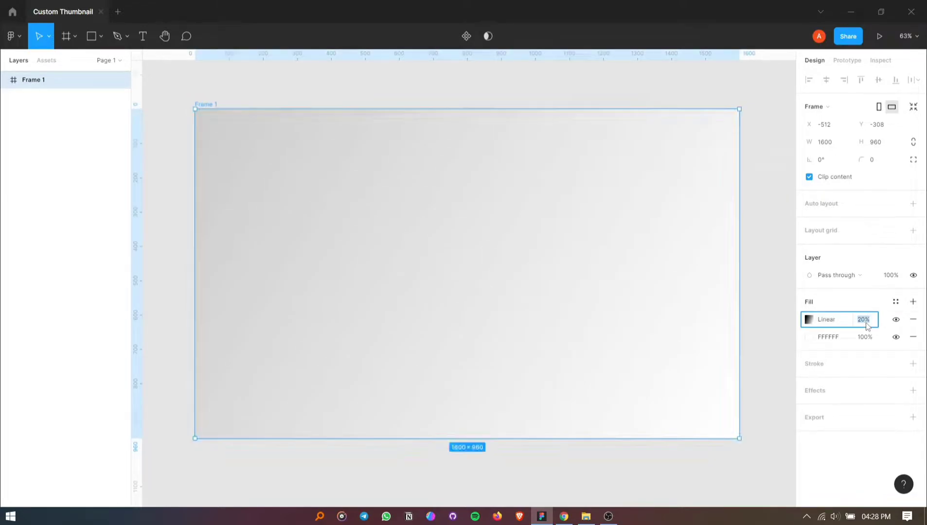
{"action": "type", "text": "100"}
{"action": "key", "text": "Return"}
Colour the gradient's start stop a saturated blue, 1923FF
{"action": "left_click", "coordinate": [810, 319]}
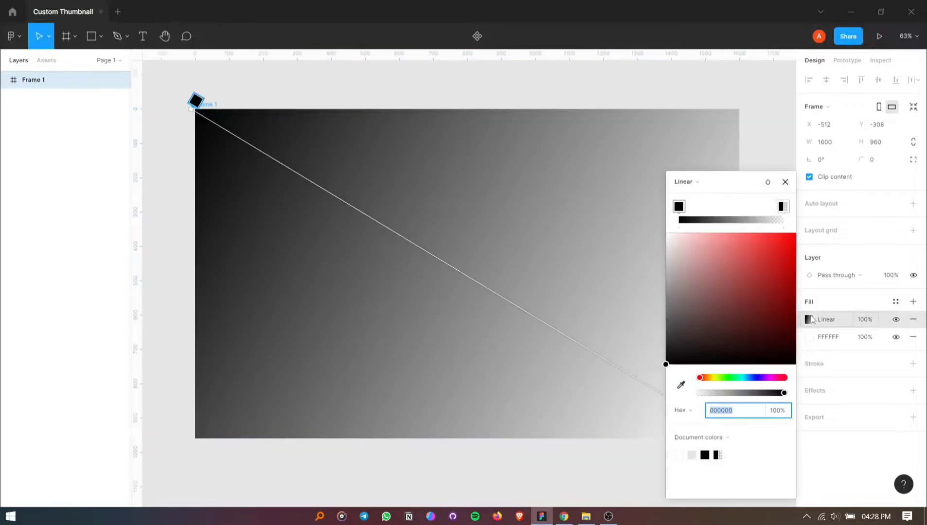
{"action": "left_click", "coordinate": [680, 208]}
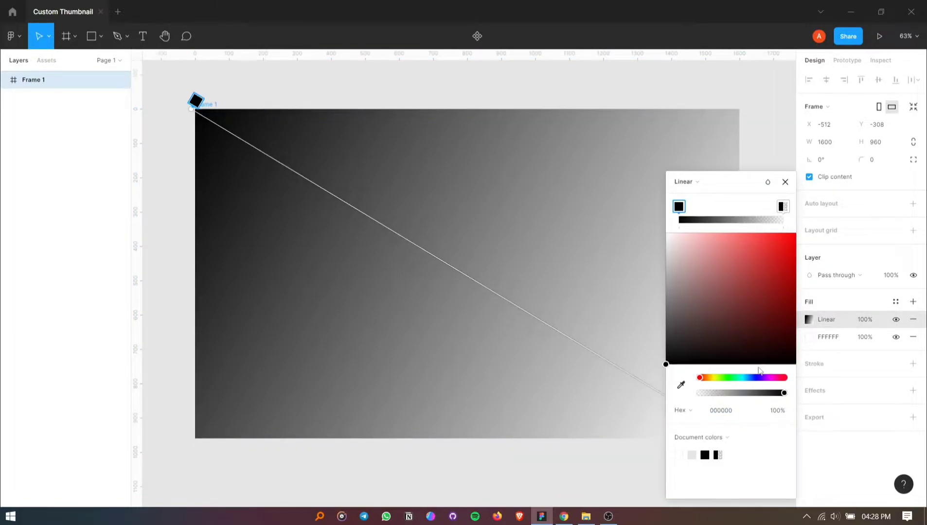
{"action": "left_click", "coordinate": [748, 379]}
{"action": "left_click_drag", "start_coordinate": [750, 378], "coordinate": [751, 378]}
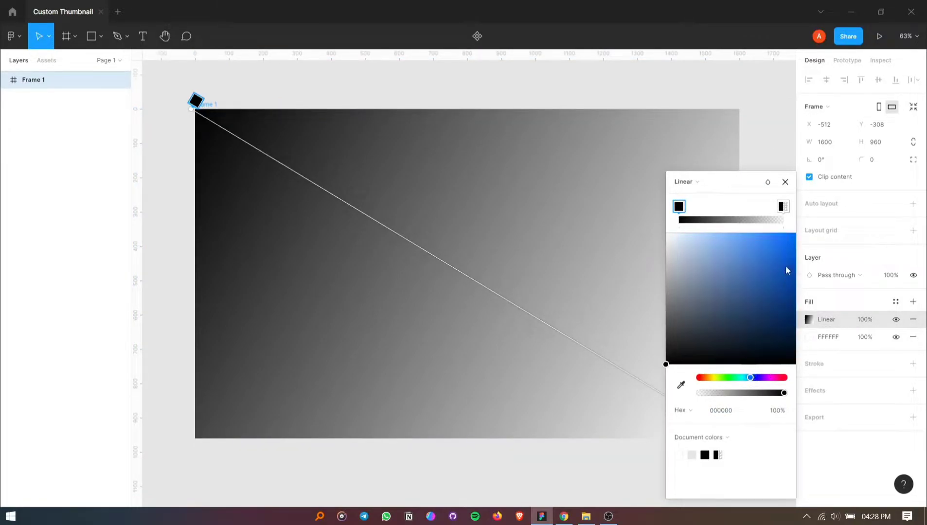
{"action": "left_click_drag", "start_coordinate": [775, 235], "coordinate": [780, 233]}
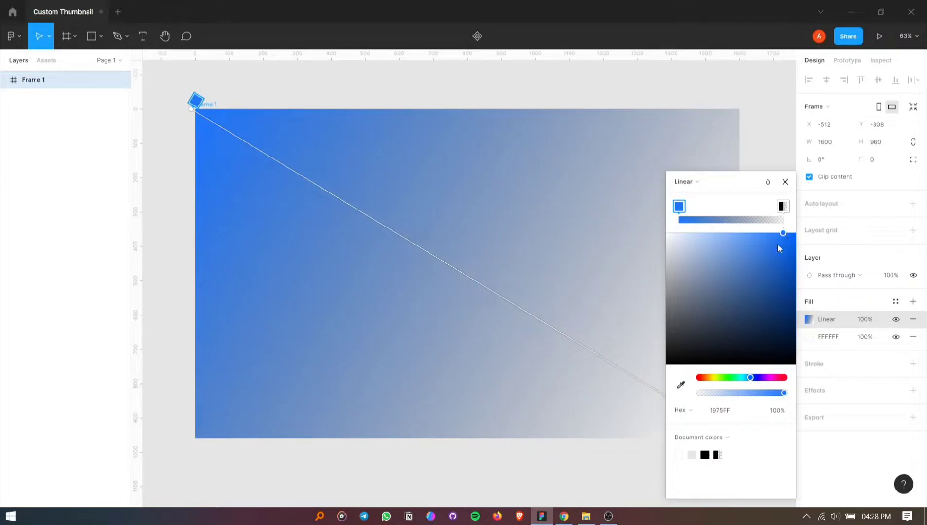
{"action": "left_click", "coordinate": [755, 379]}
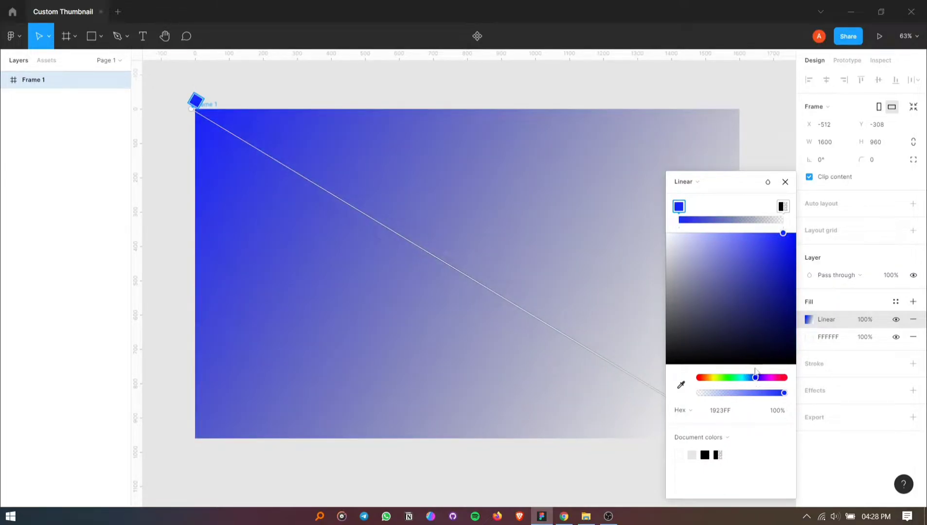
Colour the gradient's end stop bright purple, C41DFF, and make that stop fully opaque
{"action": "left_click", "coordinate": [781, 206]}
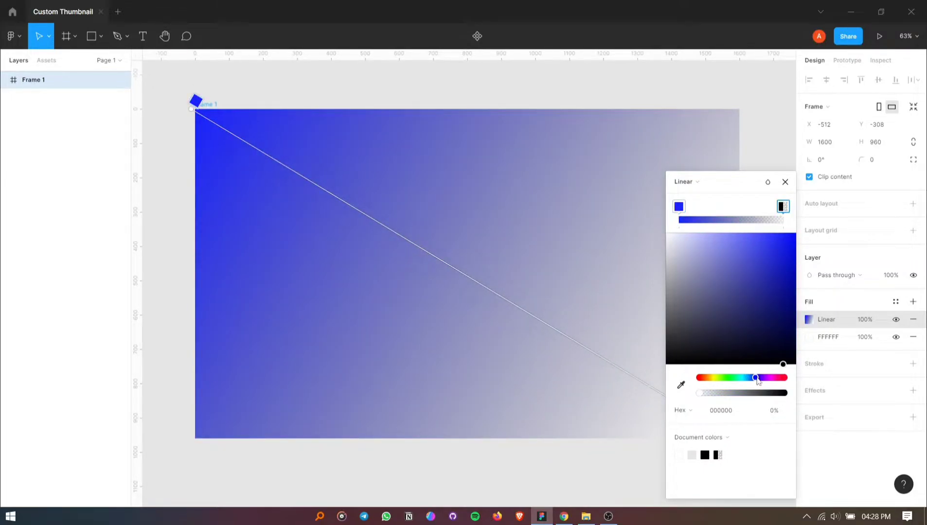
{"action": "left_click_drag", "start_coordinate": [757, 380], "coordinate": [766, 381]}
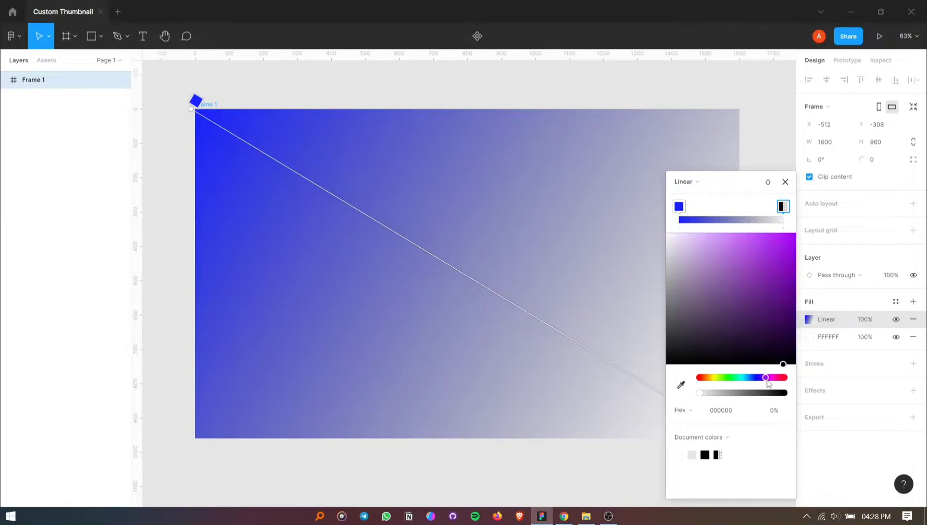
{"action": "left_click_drag", "start_coordinate": [778, 339], "coordinate": [781, 233]}
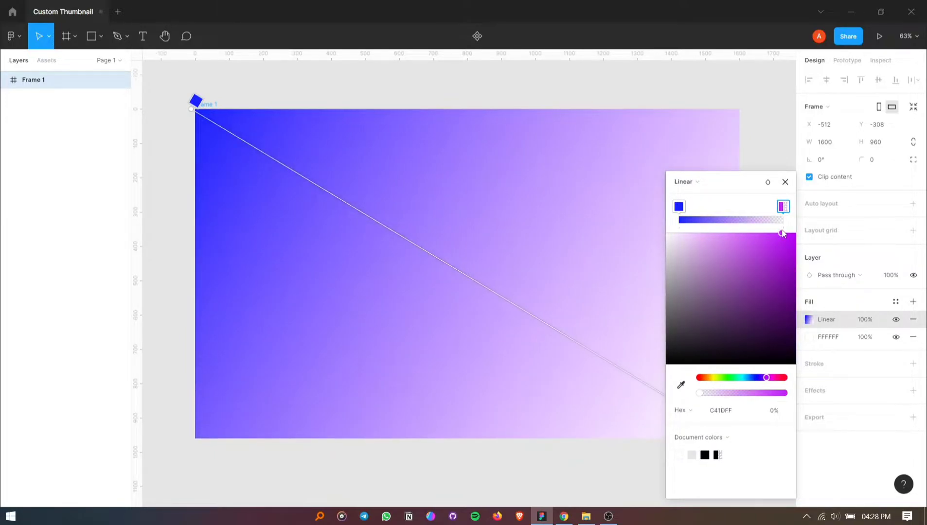
{"action": "left_click_drag", "start_coordinate": [747, 393], "coordinate": [788, 403]}
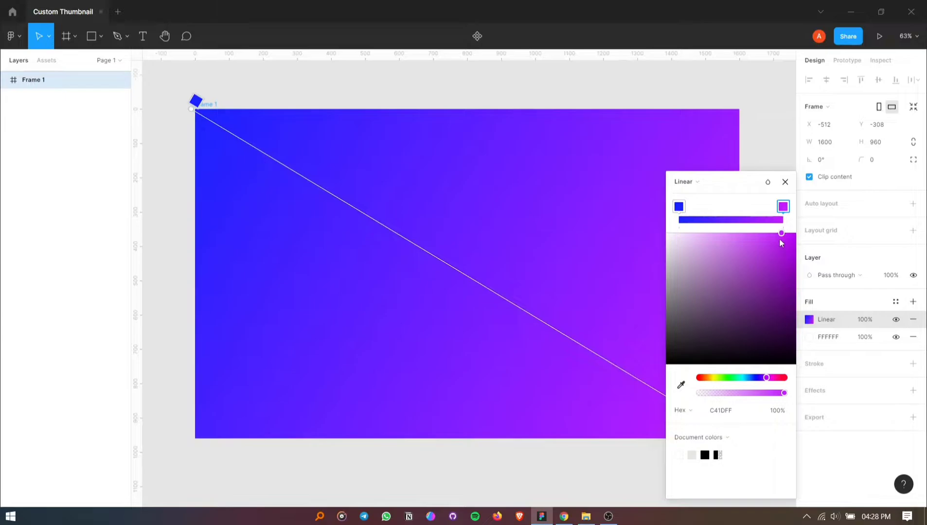
Shift the gradient's start stop to violet 7119FF and add two intermediate stops between the start and end
{"action": "left_click", "coordinate": [680, 207]}
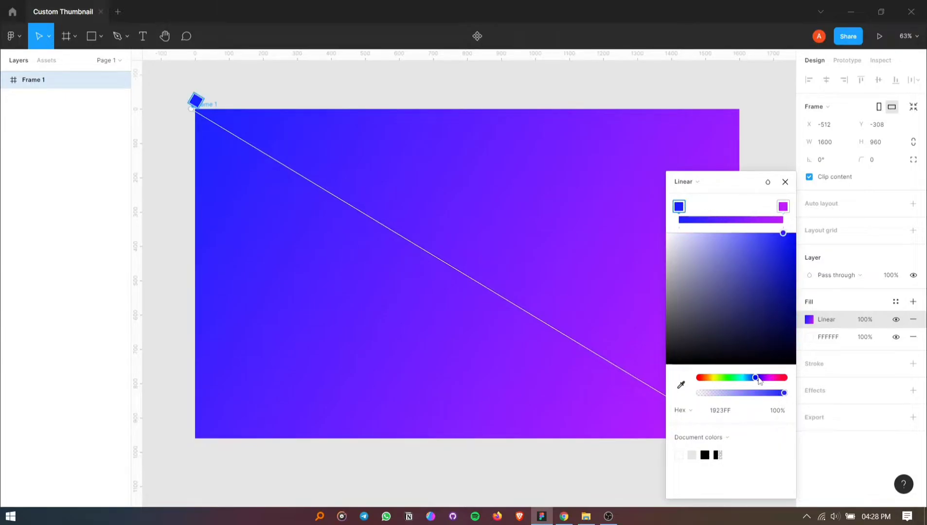
{"action": "left_click_drag", "start_coordinate": [758, 380], "coordinate": [764, 382]}
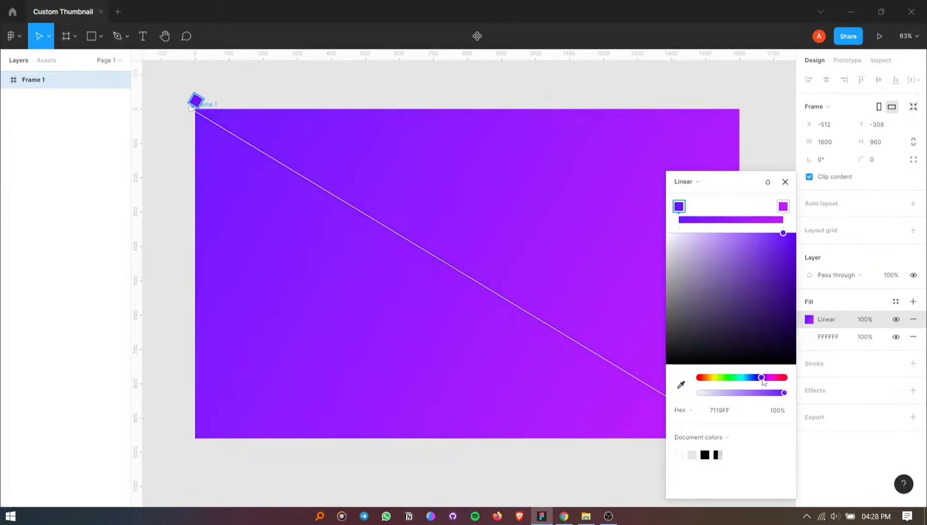
{"action": "left_click", "coordinate": [752, 206]}
{"action": "left_click", "coordinate": [712, 206]}
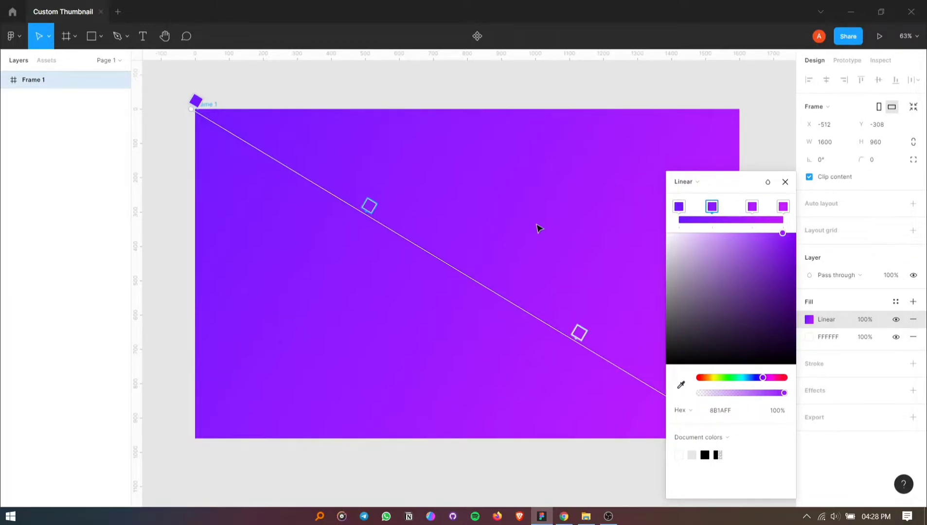
Set the gradient fill's opacity to 80% and deselect the frame
{"action": "left_click", "coordinate": [784, 183]}
{"action": "left_click", "coordinate": [876, 321]}
{"action": "type", "text": "8"}
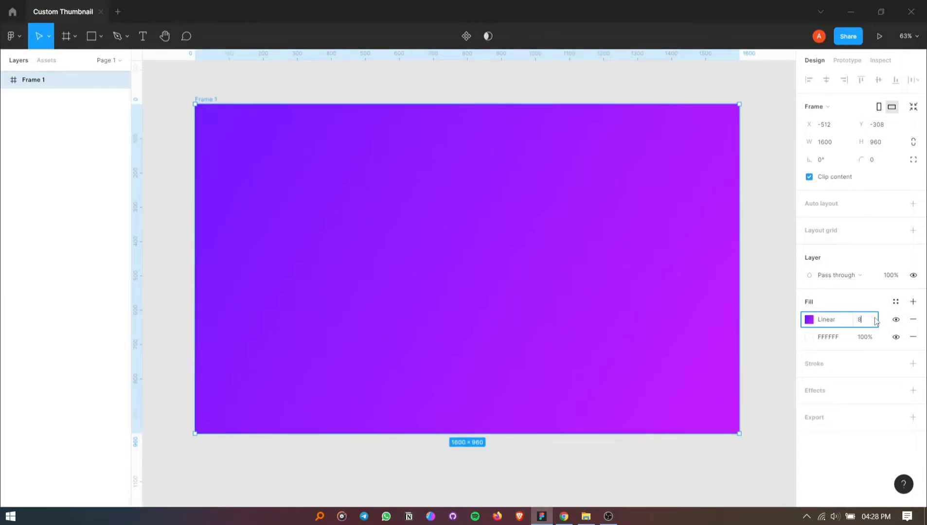
{"action": "type", "text": "0"}
{"action": "key", "text": "Return"}
{"action": "left_click", "coordinate": [762, 288]}
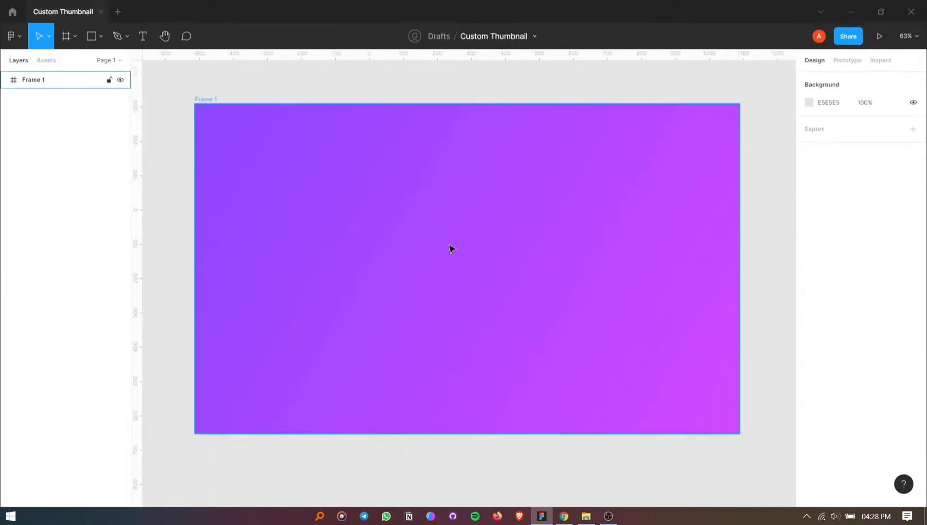
{"action": "scroll", "coordinate": [449, 249], "scroll_direction": "down", "scroll_amount": 1}
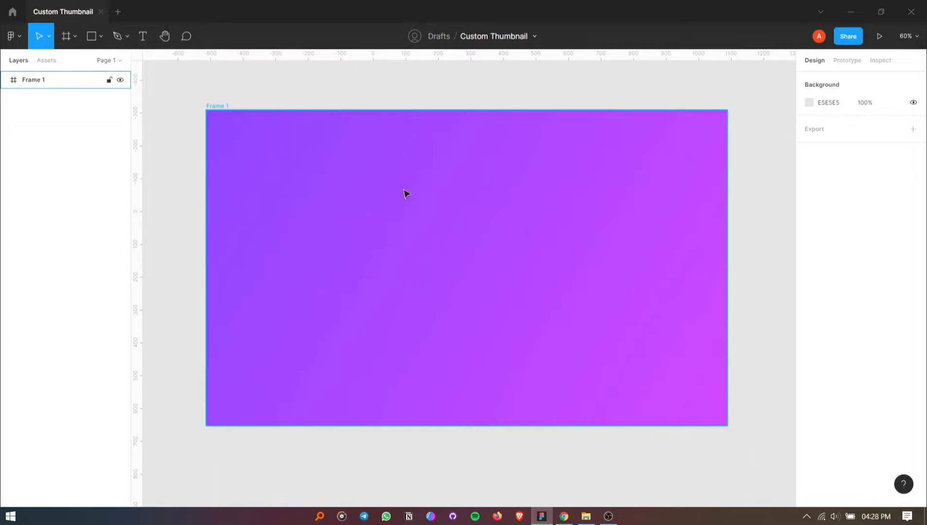
Add the text "PROJECT TITLE" near the gradient frame's upper-left corner at font size 120
{"action": "left_click", "coordinate": [143, 36]}
{"action": "left_click", "coordinate": [271, 149]}
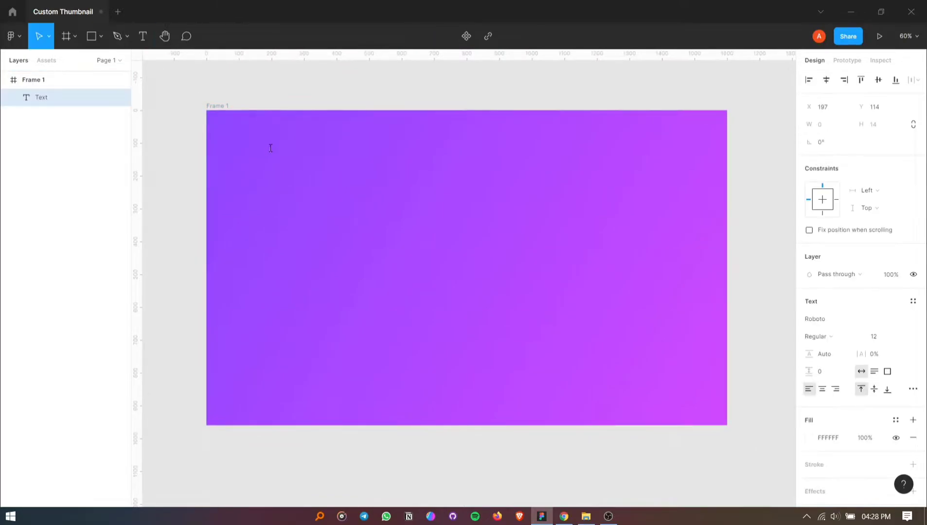
{"action": "type", "text": "P"}
{"action": "key", "text": "BackSpace"}
{"action": "type", "text": "PROJECT TITLE"}
{"action": "left_click", "coordinate": [885, 340]}
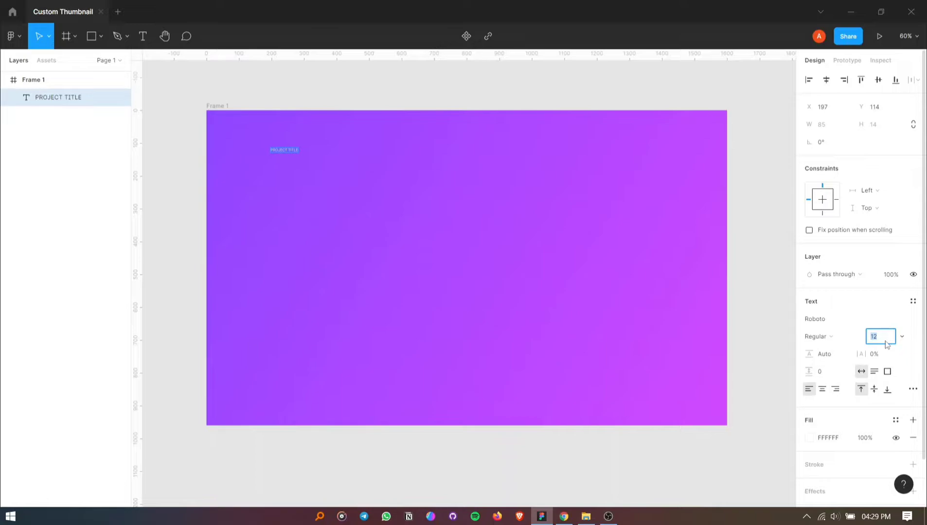
{"action": "type", "text": "120"}
{"action": "key", "text": "Return"}
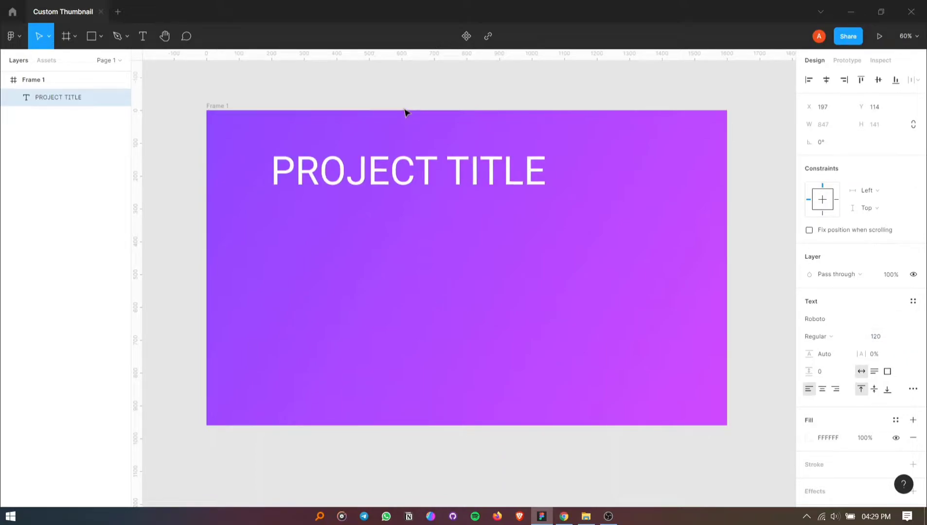
Move the title left and slightly down to about X 112, Y 144, and set its font size to 100
{"action": "left_click_drag", "start_coordinate": [424, 178], "coordinate": [396, 189]}
{"action": "left_click", "coordinate": [883, 339]}
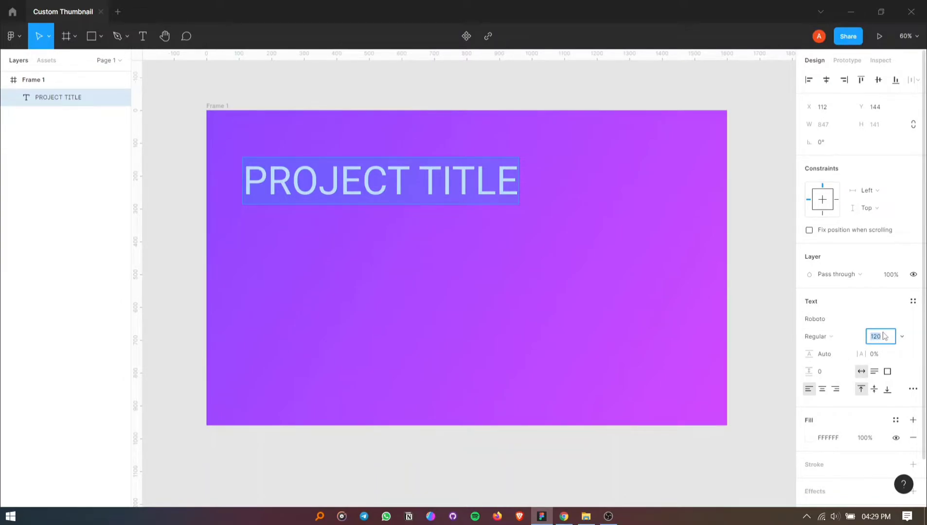
{"action": "type", "text": "100"}
{"action": "key", "text": "Return"}
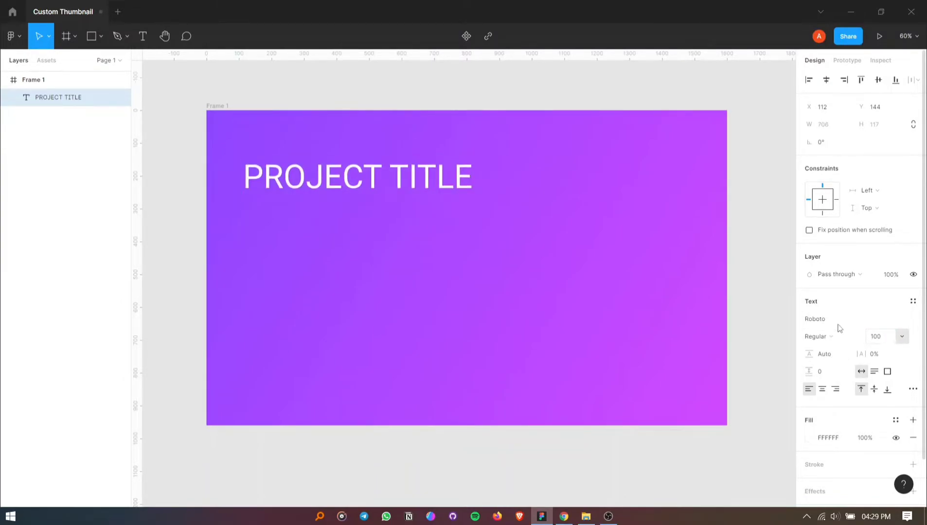
Make the title text Bold and set its letter spacing to 3%
{"action": "double_click", "coordinate": [423, 178]}
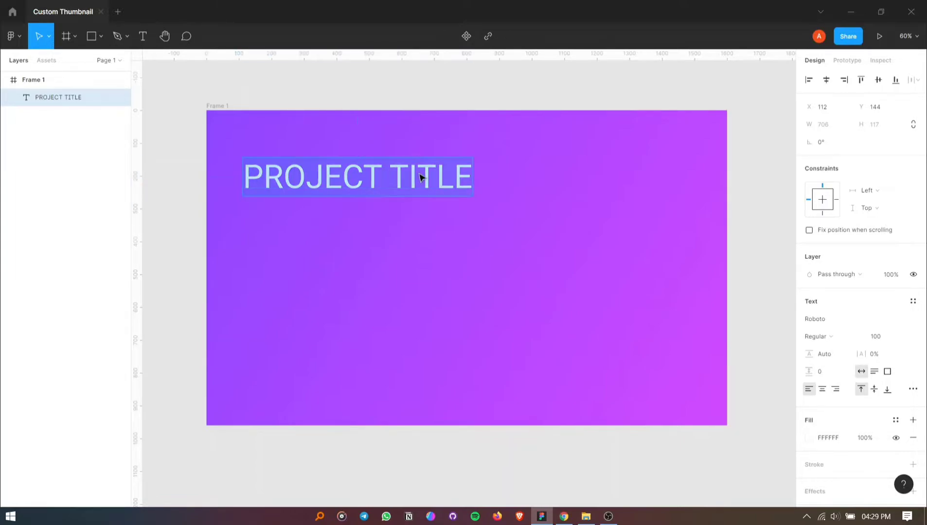
{"action": "left_click", "coordinate": [825, 341]}
{"action": "left_click", "coordinate": [817, 269]}
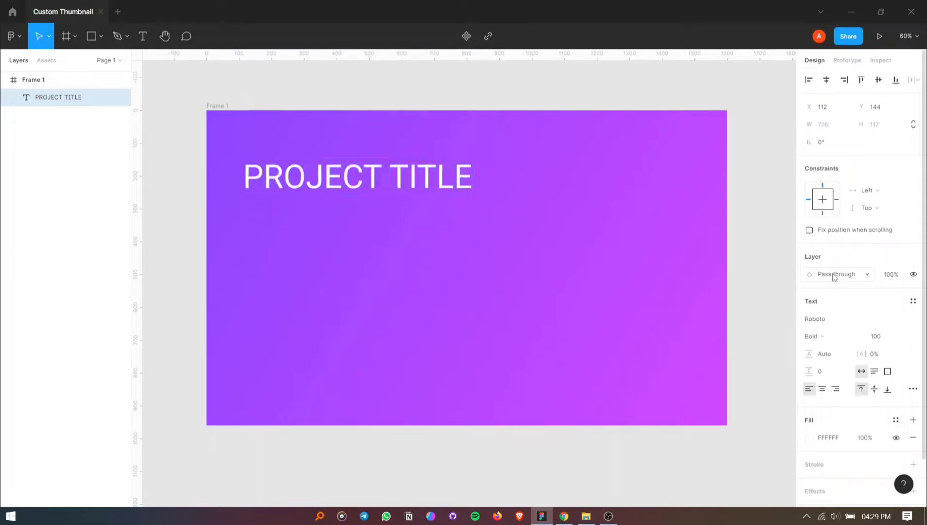
{"action": "left_click_drag", "start_coordinate": [860, 354], "coordinate": [870, 354]}
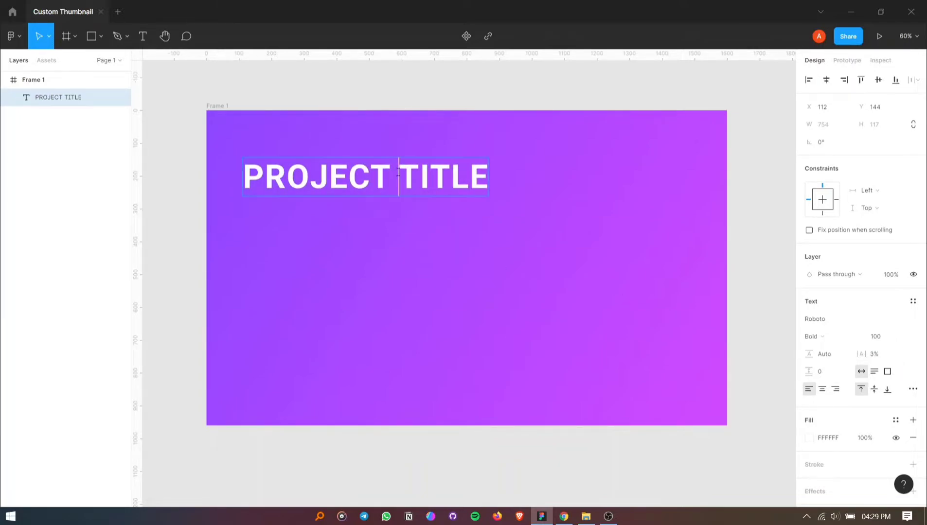
{"action": "left_click", "coordinate": [391, 240]}
Duplicate the title directly below itself and set the copy to Medium weight at font size 48
{"action": "left_click", "coordinate": [325, 188]}
{"action": "left_click_drag", "start_coordinate": [325, 186], "coordinate": [328, 236]}
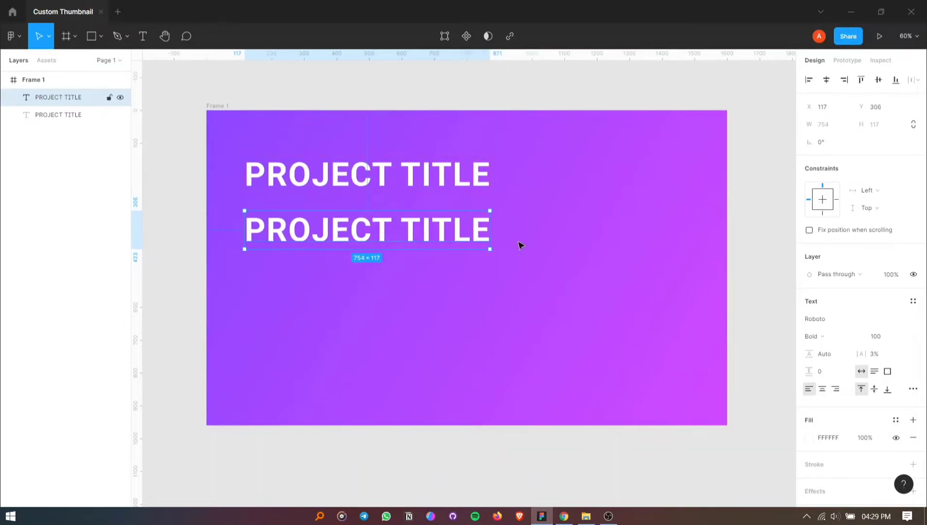
{"action": "left_click", "coordinate": [838, 340]}
{"action": "left_click", "coordinate": [837, 244]}
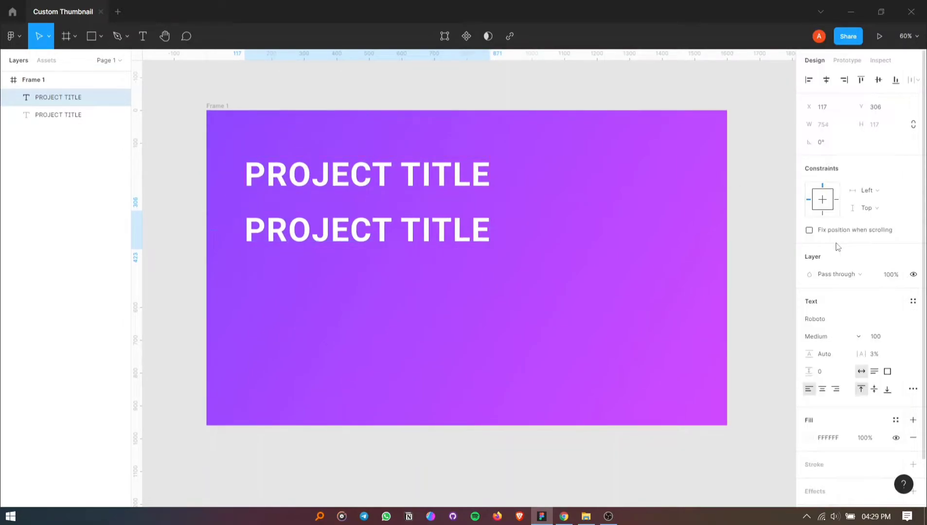
{"action": "left_click", "coordinate": [884, 335]}
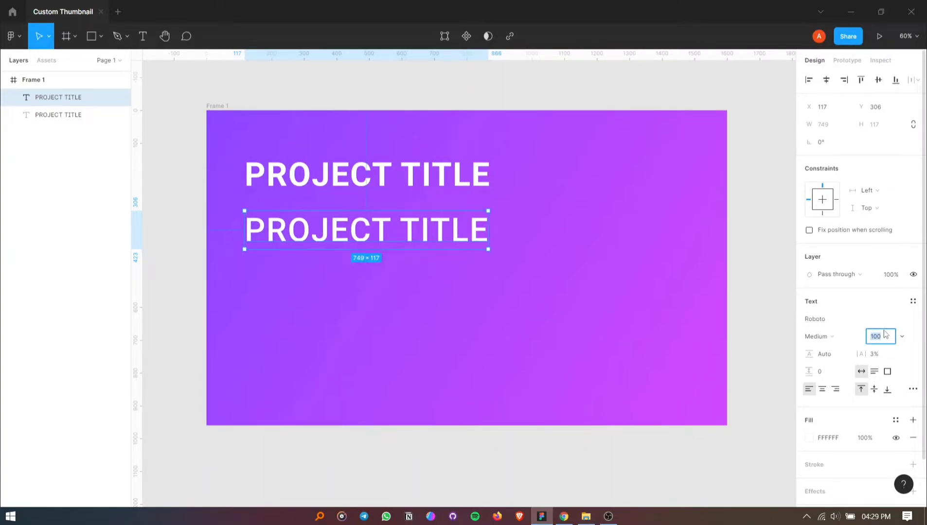
{"action": "type", "text": "32"}
{"action": "key", "text": "Return"}
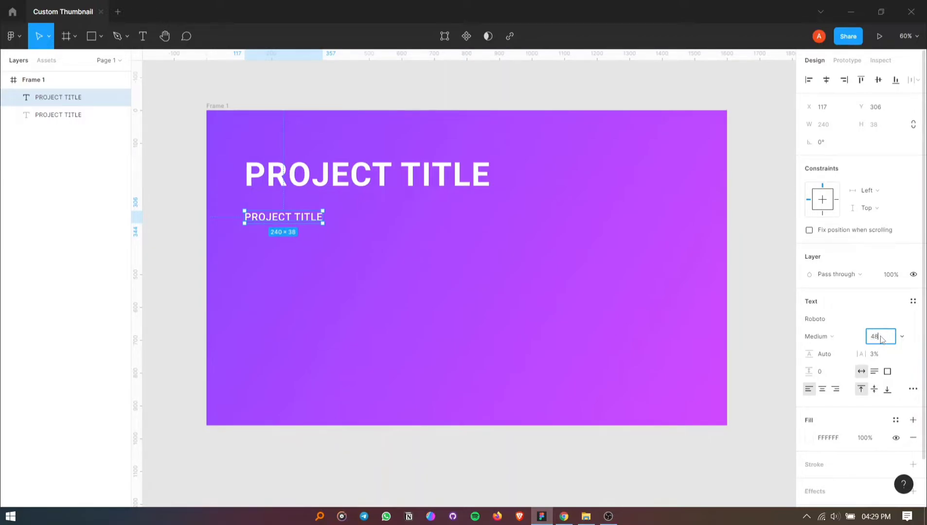
{"action": "type", "text": "48"}
{"action": "key", "text": "Return"}
Replace the copied text with "Description here......" and nudge it slightly down beneath the title
{"action": "double_click", "coordinate": [313, 233]}
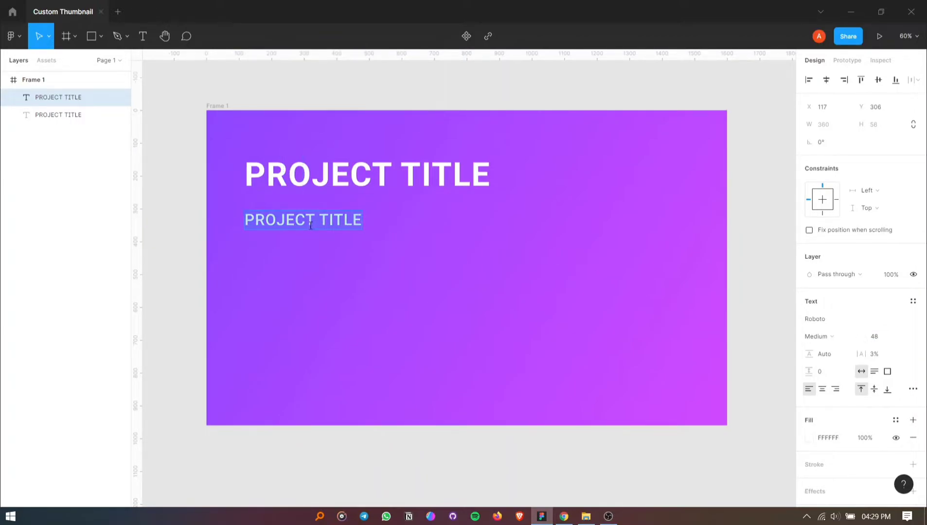
{"action": "type", "text": "dES"}
{"action": "key", "text": "ctrl+a"}
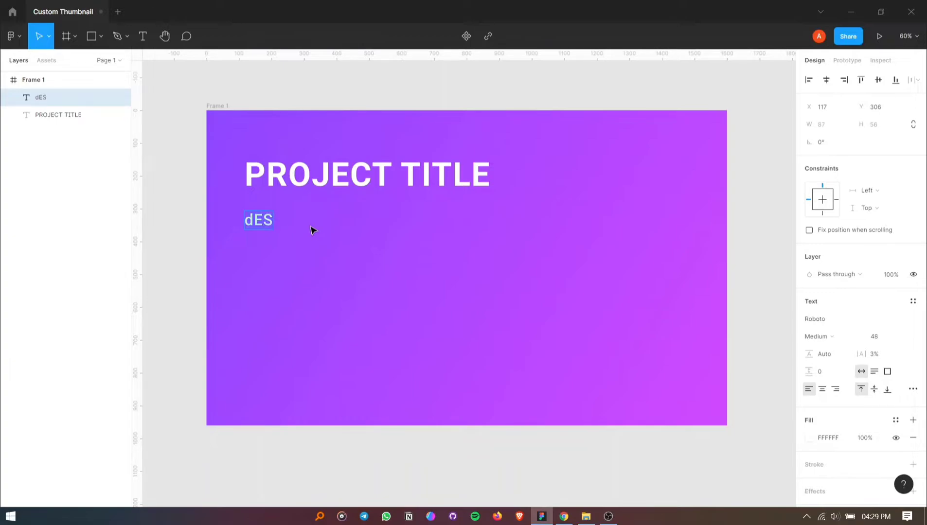
{"action": "type", "text": "Dewsc"}
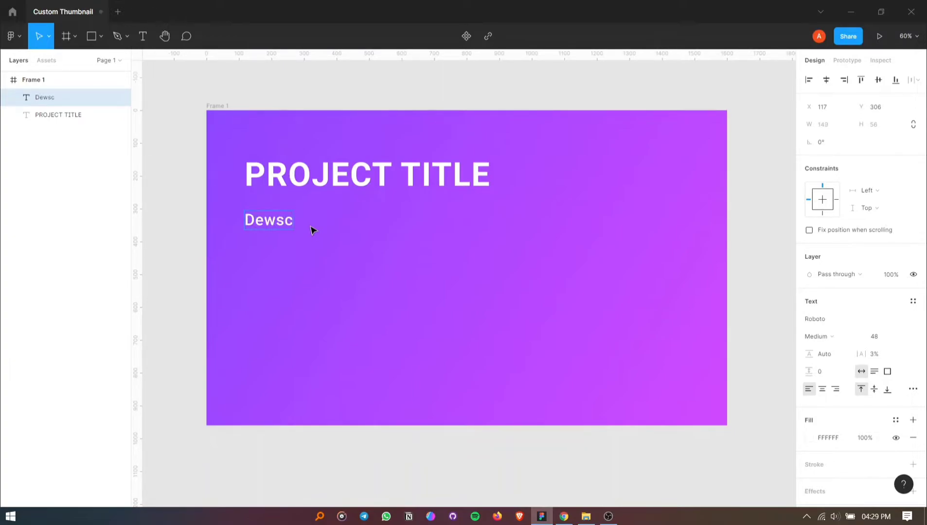
{"action": "key", "text": "BackSpace"}
{"action": "key", "text": "BackSpace"}
{"action": "key", "text": "BackSpace"}
{"action": "type", "text": "scription here"}
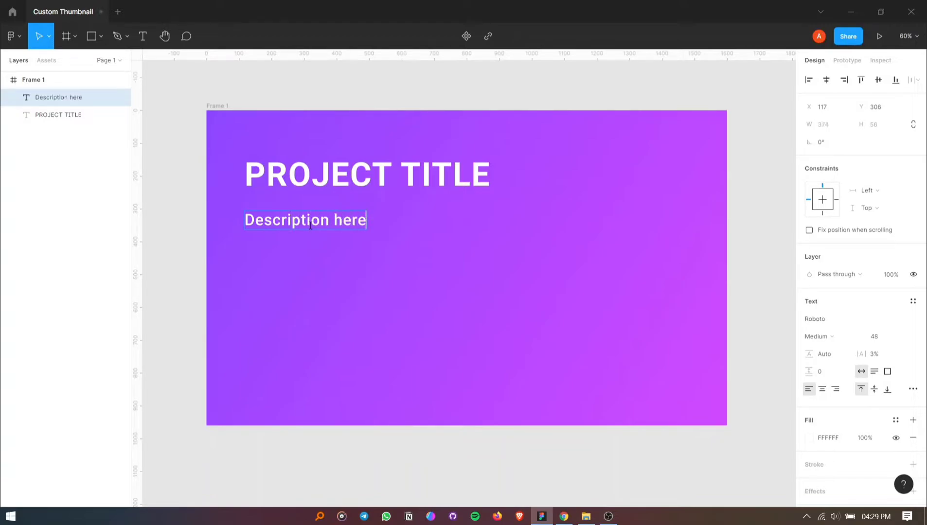
{"action": "type", "text": "......"}
{"action": "left_click", "coordinate": [172, 203]}
{"action": "left_click_drag", "start_coordinate": [279, 230], "coordinate": [283, 234]}
{"action": "left_click", "coordinate": [242, 249]}
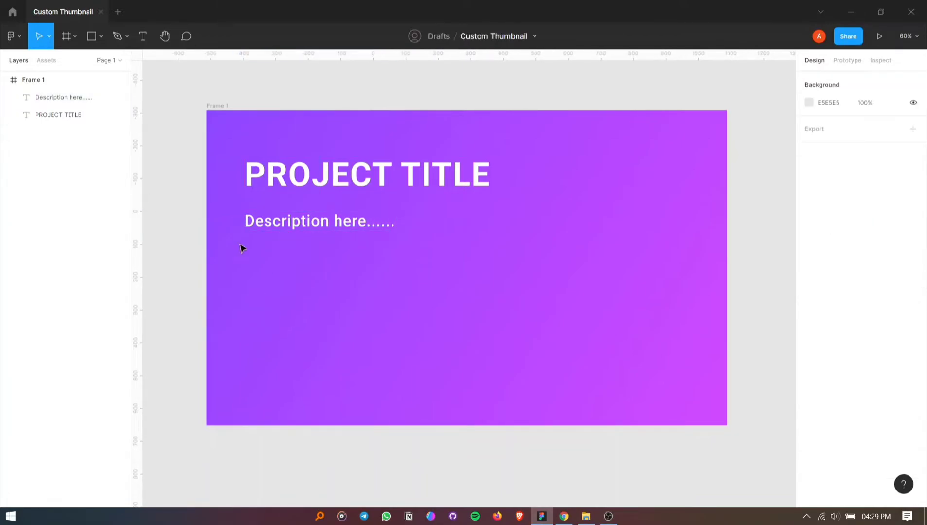
Draw a circle about 139 px across in the frame's lower-left area, aligned with the text's left edge, and fill it white, FFFFFF
{"action": "left_click", "coordinate": [101, 36]}
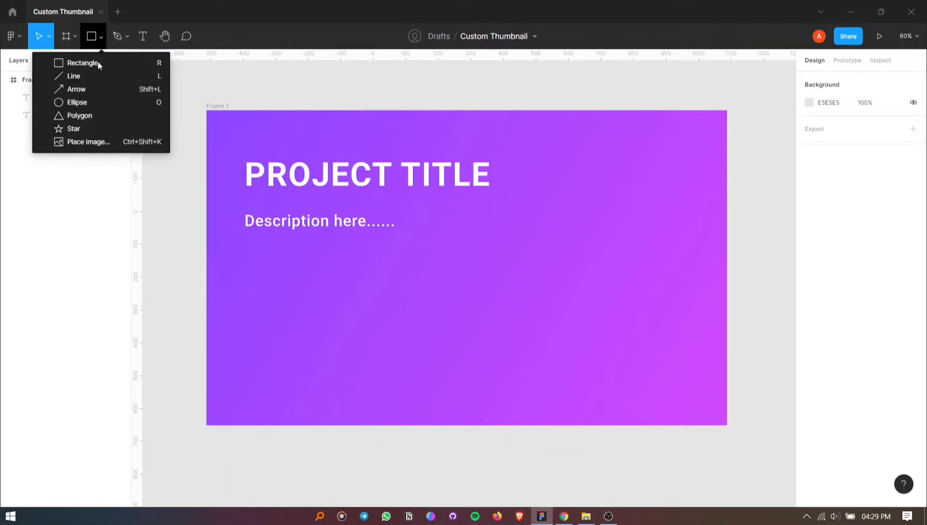
{"action": "left_click", "coordinate": [72, 102]}
{"action": "mouse_move", "coordinate": [248, 337]}
{"action": "left_mouse_down"}
{"action": "mouse_move", "coordinate": [293, 381]}
{"action": "mouse_move", "coordinate": [268, 367]}
{"action": "left_mouse_up"}
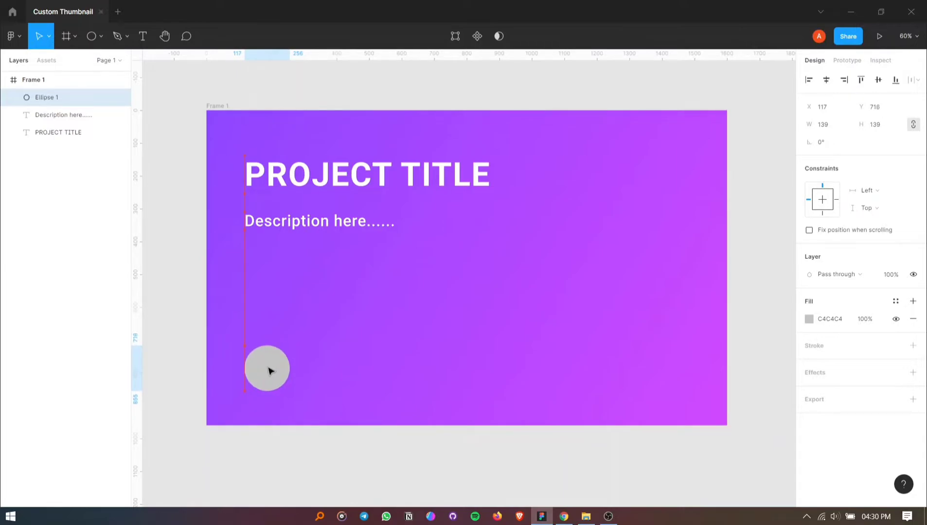
{"action": "left_click", "coordinate": [809, 319]}
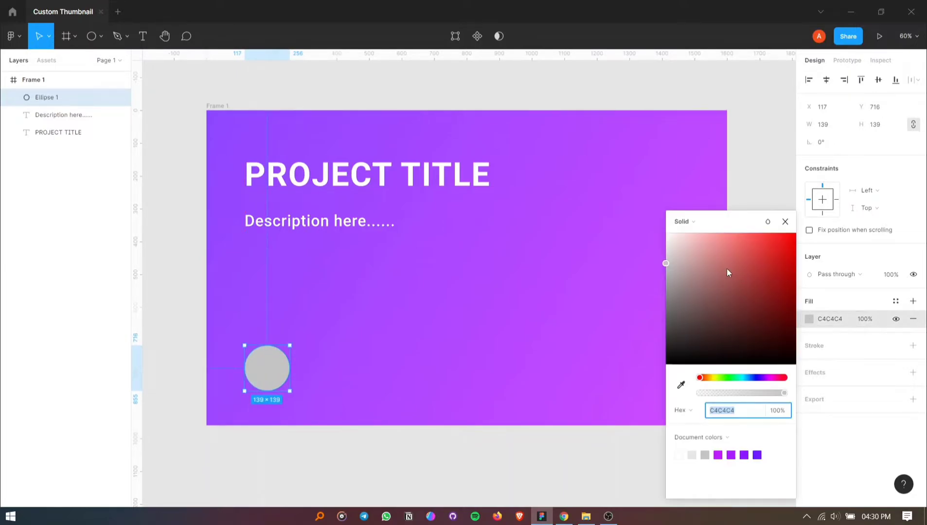
{"action": "type", "text": "ffffff"}
{"action": "key", "text": "Return"}
{"action": "left_click", "coordinate": [739, 239]}
{"action": "left_click", "coordinate": [429, 319]}
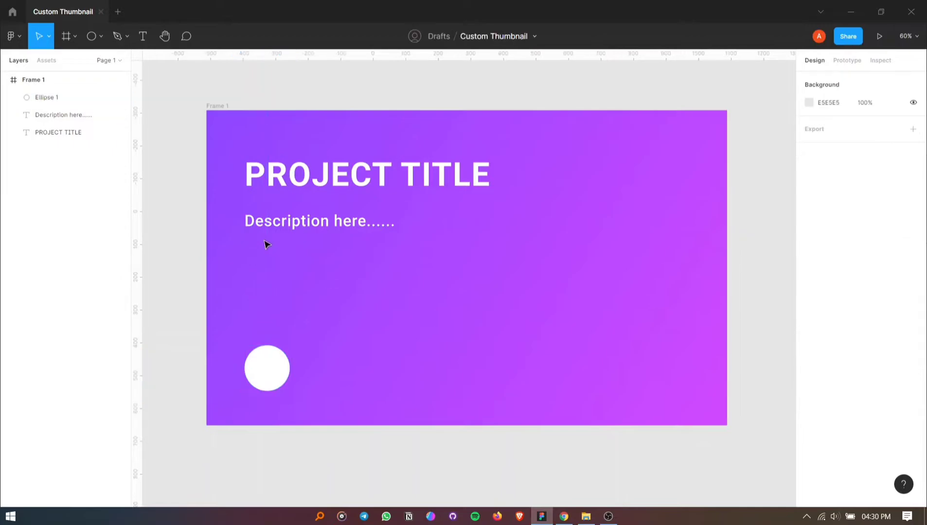
Copy the description text to just right of the white circle, centred vertically on it, and change the copy to "Author"
{"action": "left_click", "coordinate": [282, 224]}
{"action": "left_click_drag", "start_coordinate": [282, 226], "coordinate": [331, 374]}
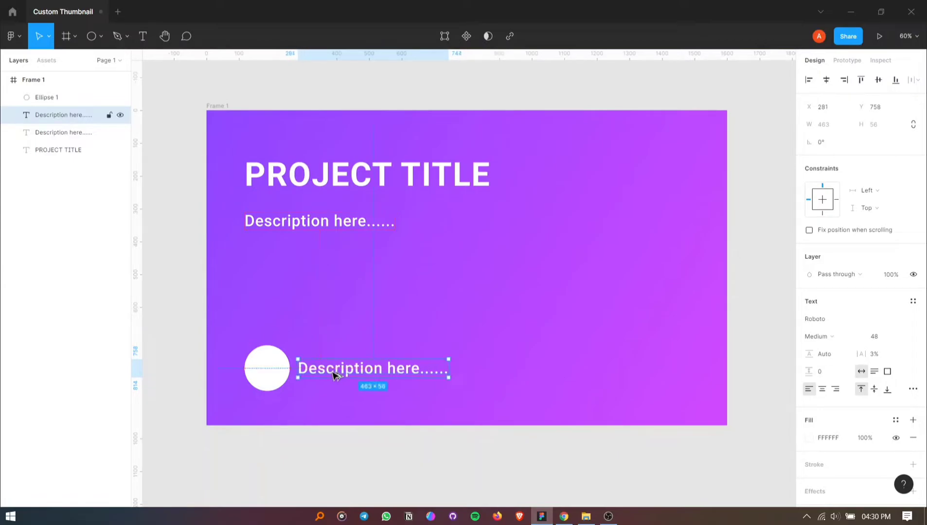
{"action": "double_click", "coordinate": [332, 372]}
{"action": "type", "text": "Author"}
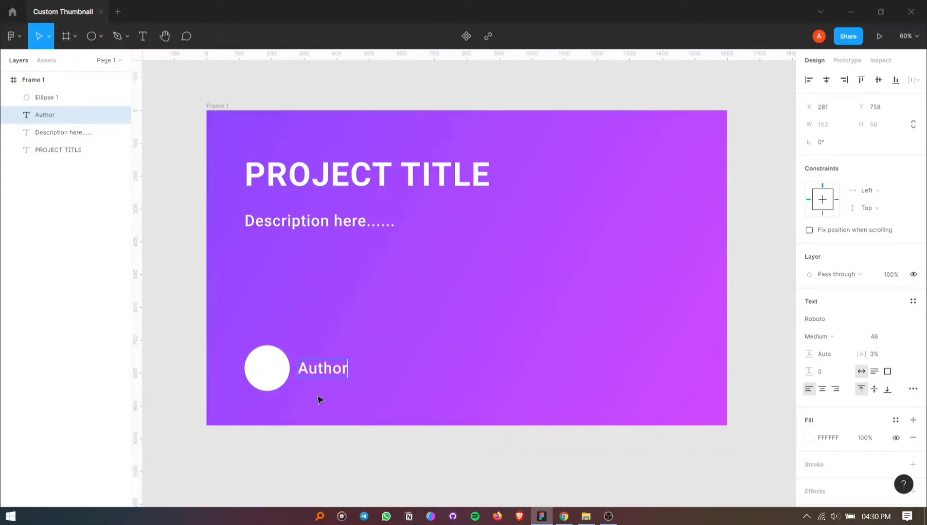
{"action": "key", "text": "Escape"}
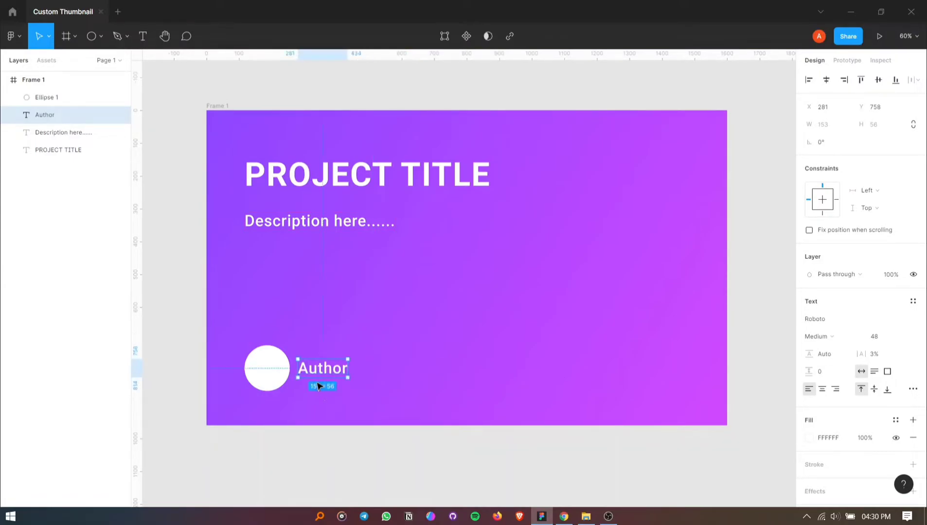
{"action": "left_click", "coordinate": [327, 398]}
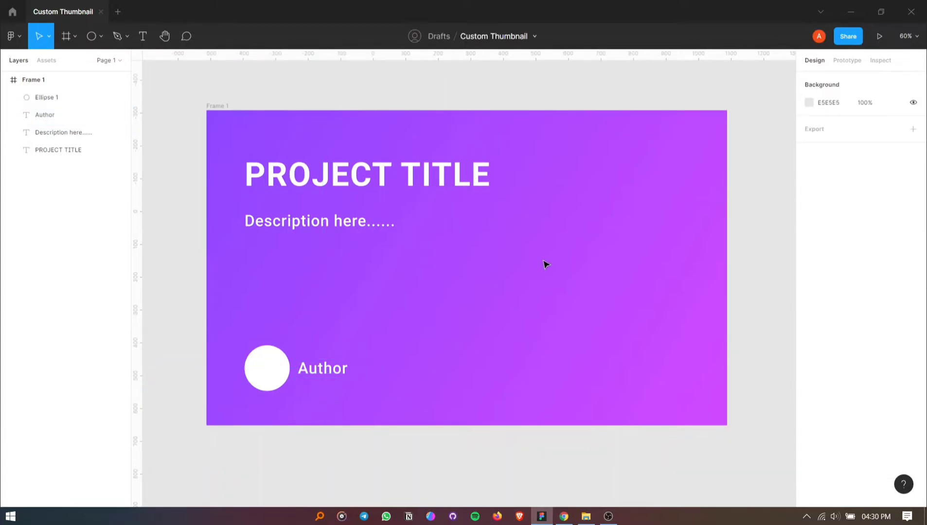
Draw a nested frame about 478 × 705 right of the text, align its top with the title, and fill it white, FFFFFF
{"action": "left_click", "coordinate": [66, 36]}
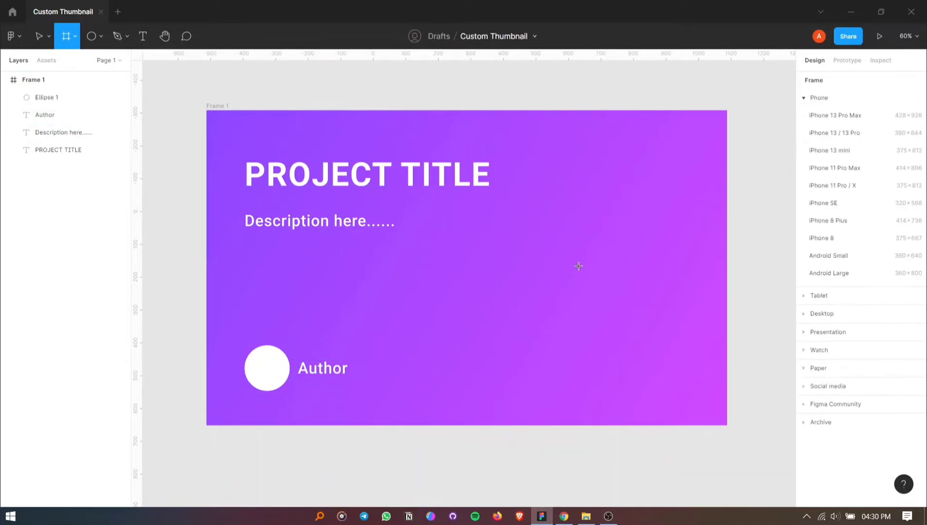
{"action": "left_click_drag", "start_coordinate": [533, 163], "coordinate": [688, 395]}
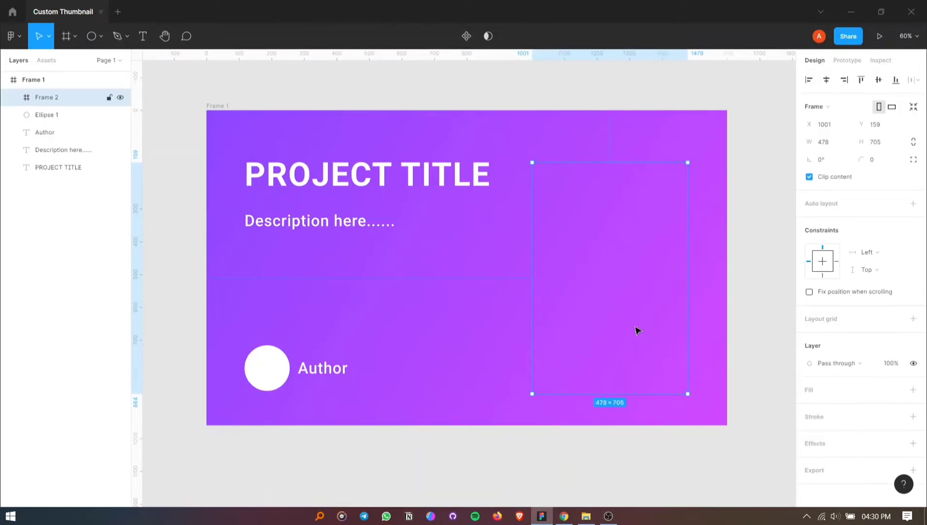
{"action": "left_click_drag", "start_coordinate": [637, 331], "coordinate": [637, 323]}
{"action": "left_click", "coordinate": [913, 389]}
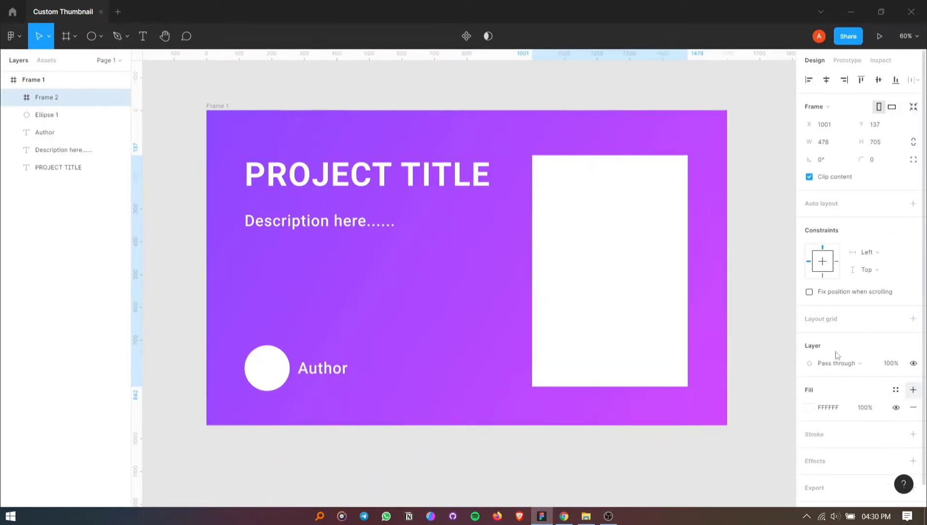
{"action": "left_click_drag", "start_coordinate": [629, 249], "coordinate": [629, 250]}
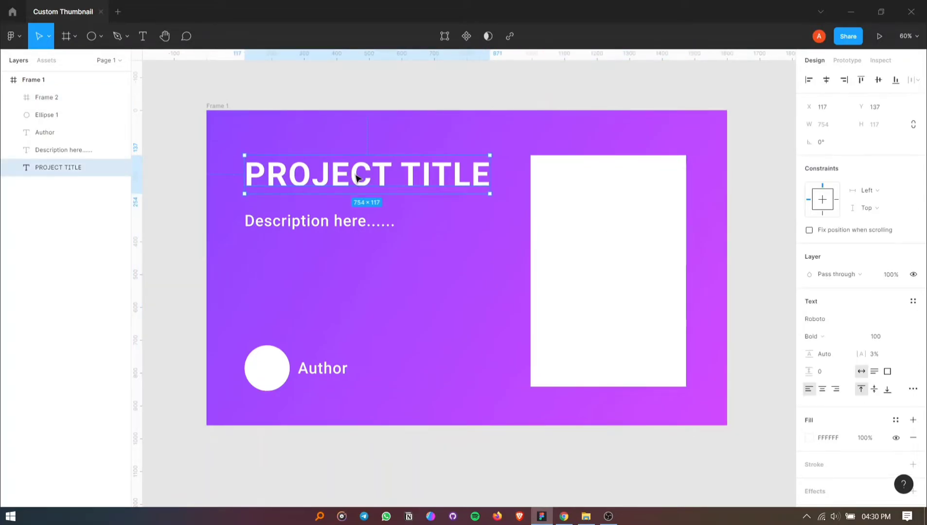
Shift the title and the description text slightly upward, keeping their shared left alignment
{"action": "left_click_drag", "start_coordinate": [357, 176], "coordinate": [361, 169]}
{"action": "left_click", "coordinate": [280, 233]}
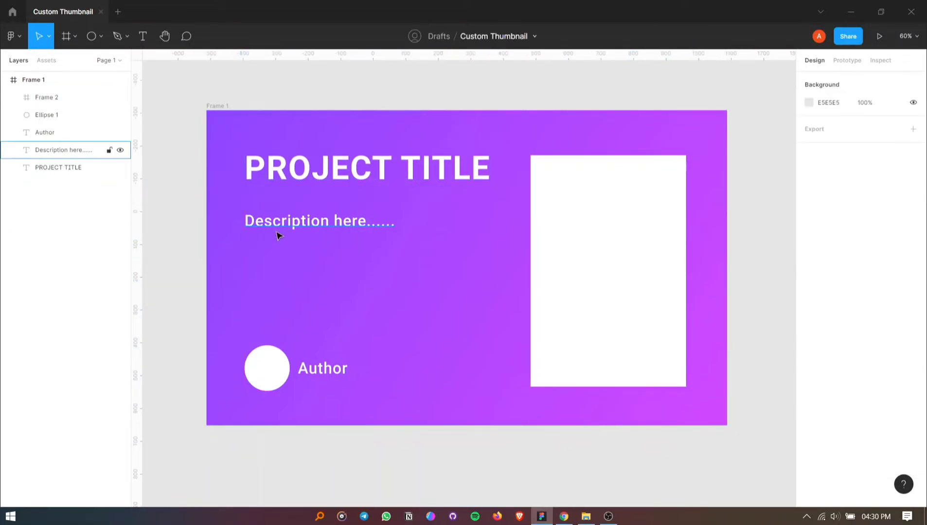
{"action": "left_click_drag", "start_coordinate": [288, 218], "coordinate": [291, 211]}
{"action": "left_click", "coordinate": [326, 279]}
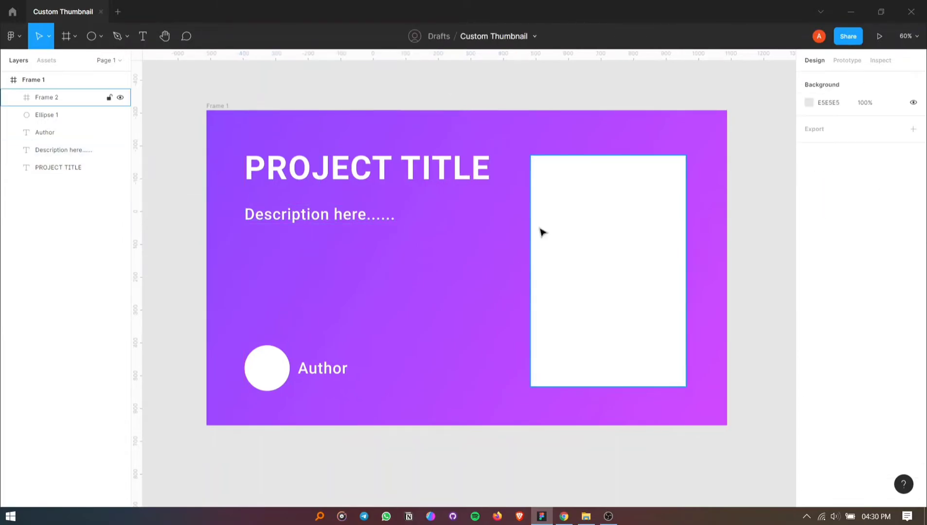
Fill the white nested frame with the Unsplash plugin's editorial photo of a hand holding a white sneaker
{"action": "left_click", "coordinate": [572, 232]}
{"action": "scroll", "coordinate": [608, 221], "scroll_direction": "down", "scroll_amount": 1}
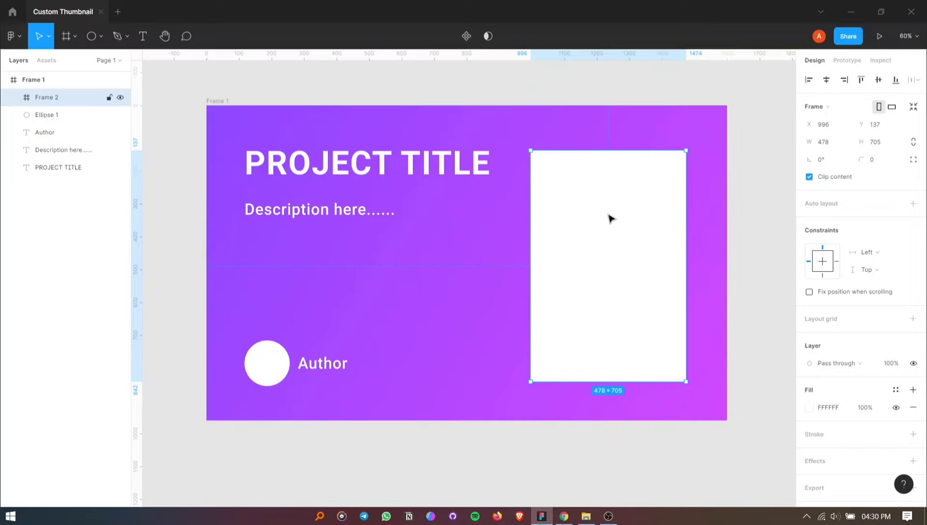
{"action": "scroll", "coordinate": [611, 219], "scroll_direction": "down", "scroll_amount": 1}
{"action": "right_click", "coordinate": [583, 198]}
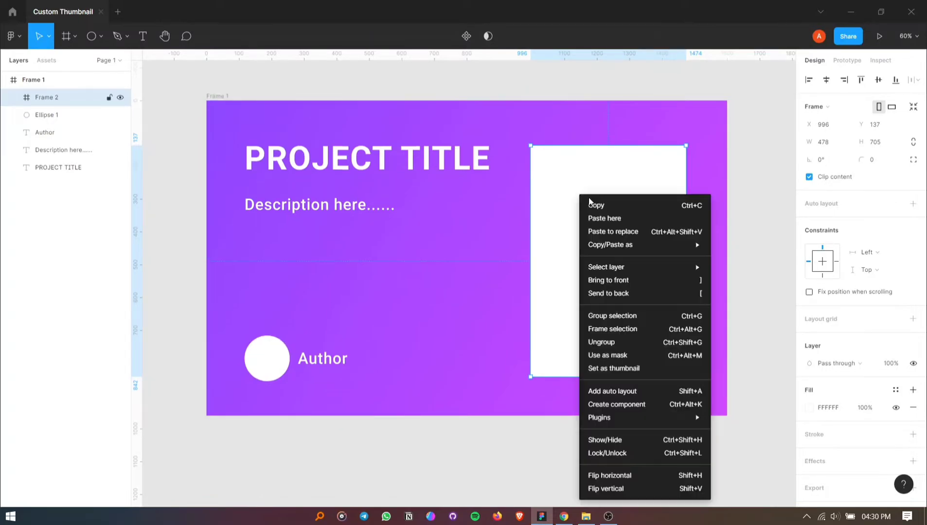
{"action": "mouse_move", "coordinate": [637, 418]}
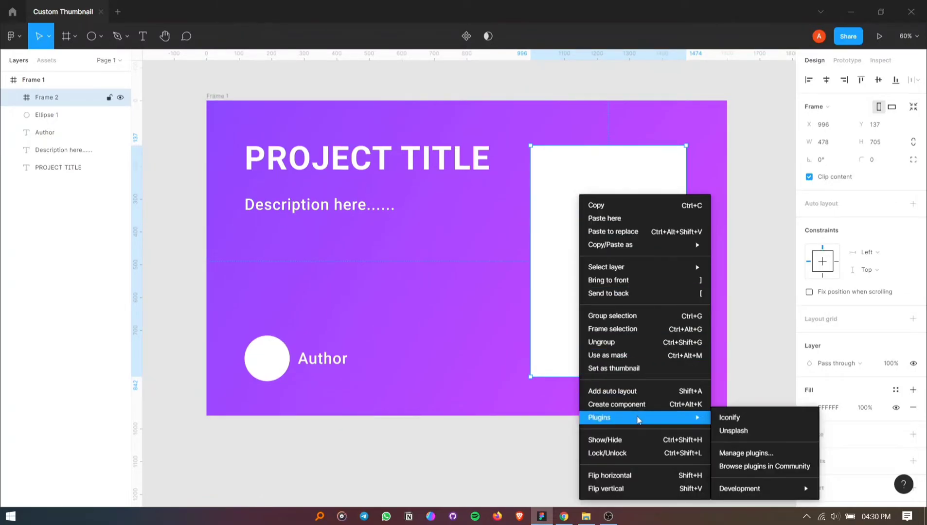
{"action": "left_click", "coordinate": [736, 431]}
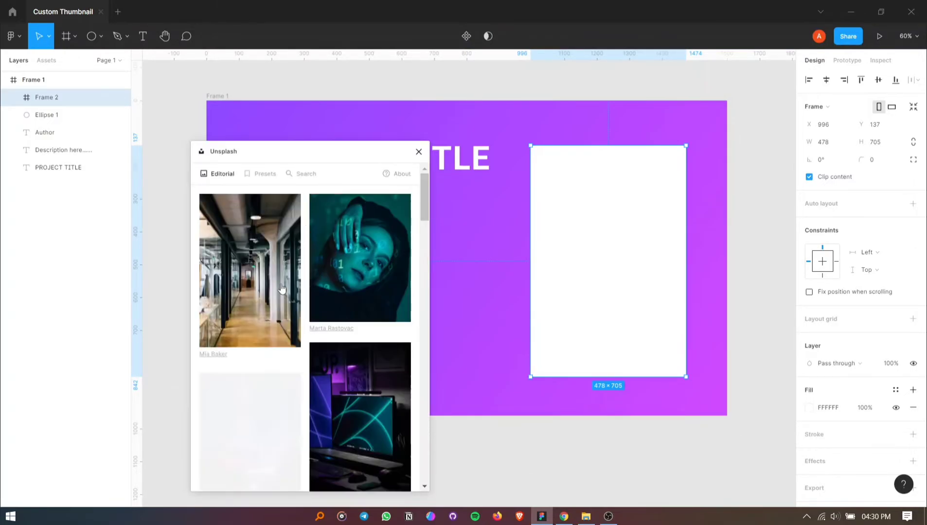
{"action": "scroll", "coordinate": [291, 272], "scroll_direction": "down", "scroll_amount": 10}
{"action": "scroll", "coordinate": [289, 281], "scroll_direction": "down", "scroll_amount": 8}
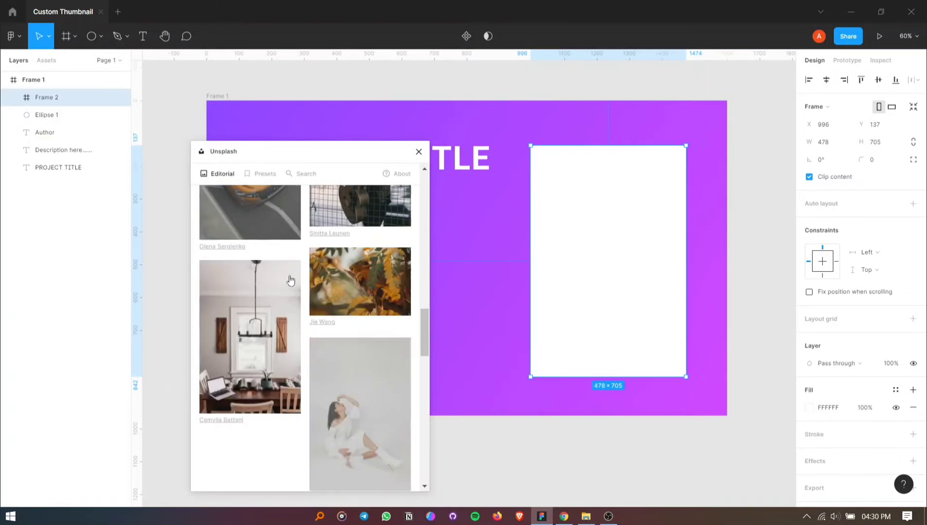
{"action": "scroll", "coordinate": [291, 280], "scroll_direction": "down", "scroll_amount": 8}
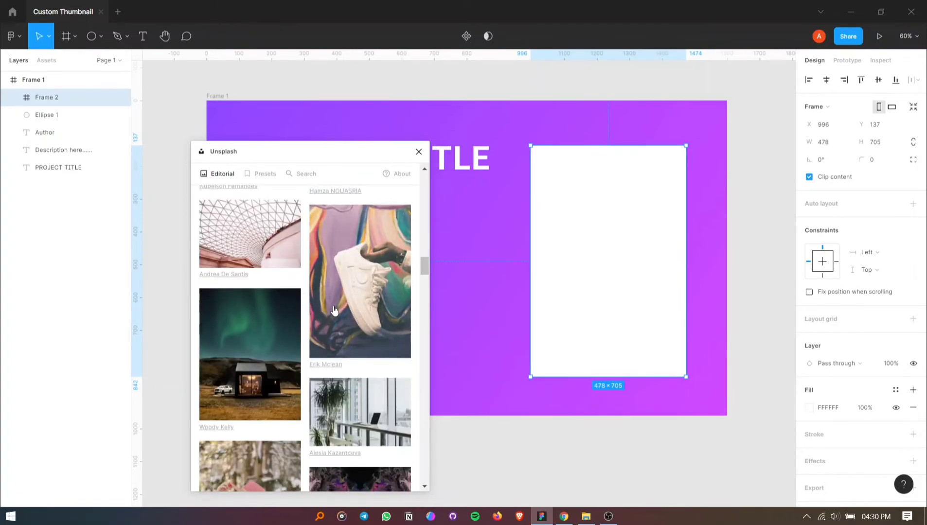
{"action": "left_click", "coordinate": [370, 276]}
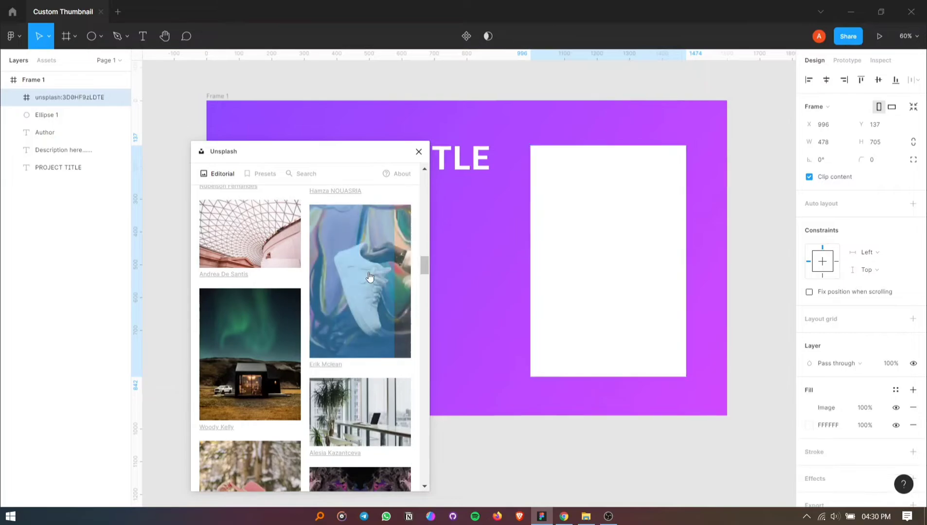
{"action": "left_click", "coordinate": [418, 152]}
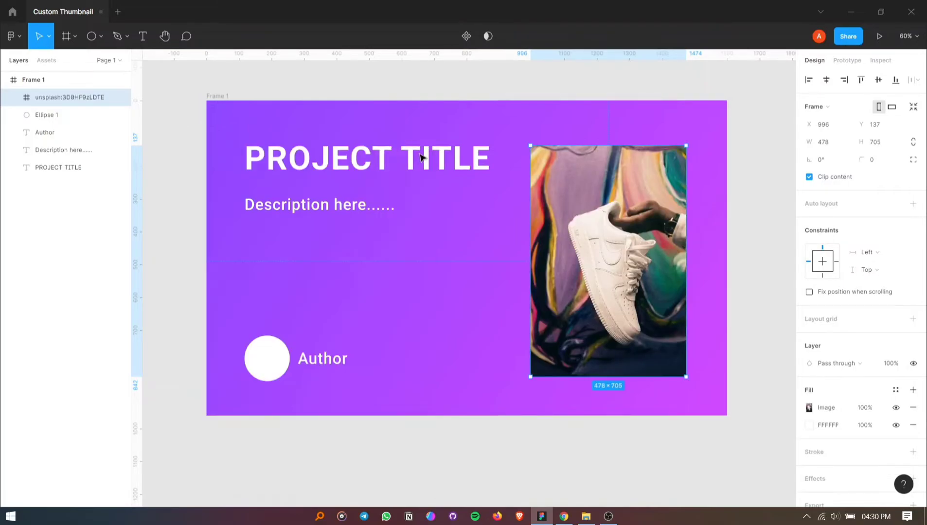
Round the image frame's corners to 32 and add an outside stroke 16 thick
{"action": "left_click", "coordinate": [883, 163]}
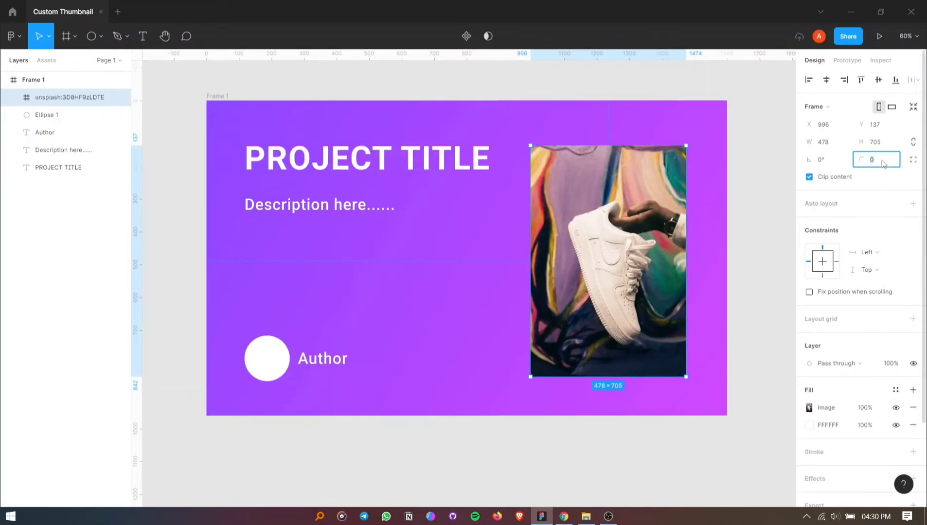
{"action": "key", "text": "Return"}
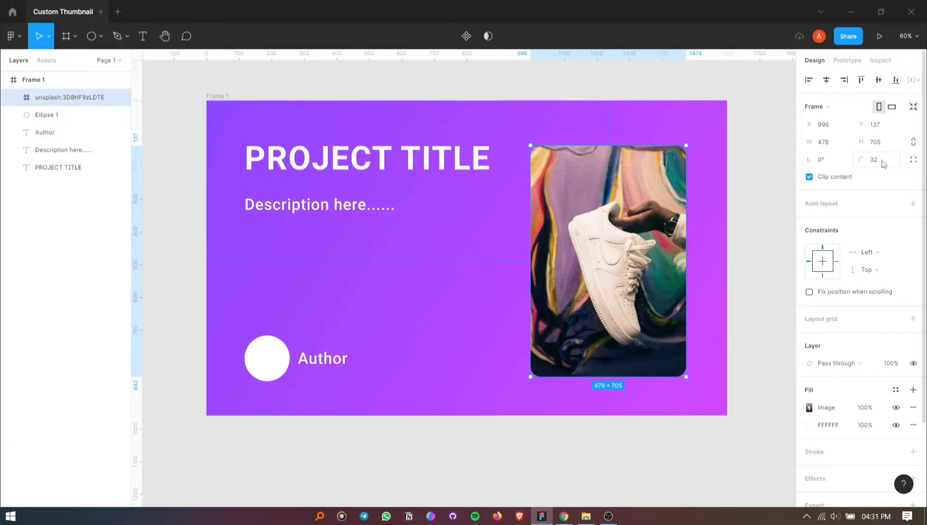
{"action": "scroll", "coordinate": [891, 402], "scroll_direction": "down", "scroll_amount": 1}
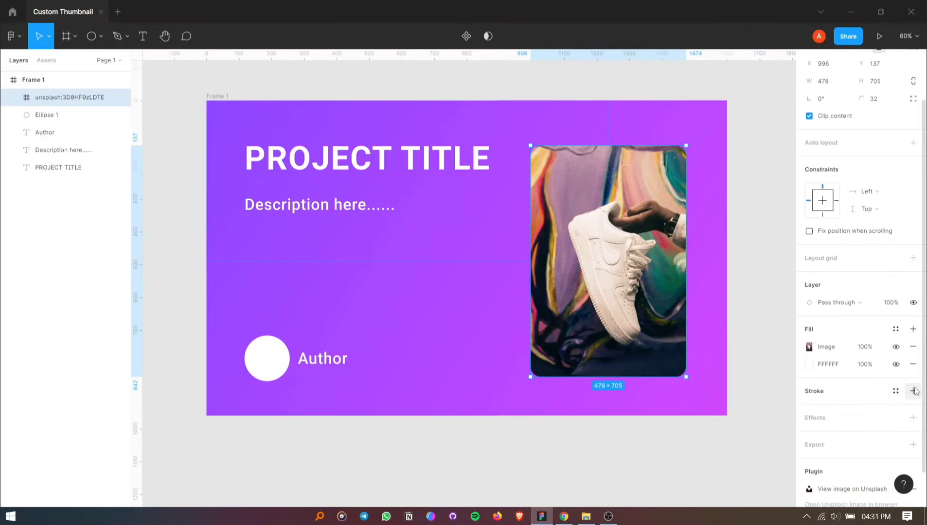
{"action": "left_click", "coordinate": [913, 391]}
{"action": "left_click", "coordinate": [871, 425]}
{"action": "left_click", "coordinate": [875, 440]}
{"action": "left_click", "coordinate": [832, 427]}
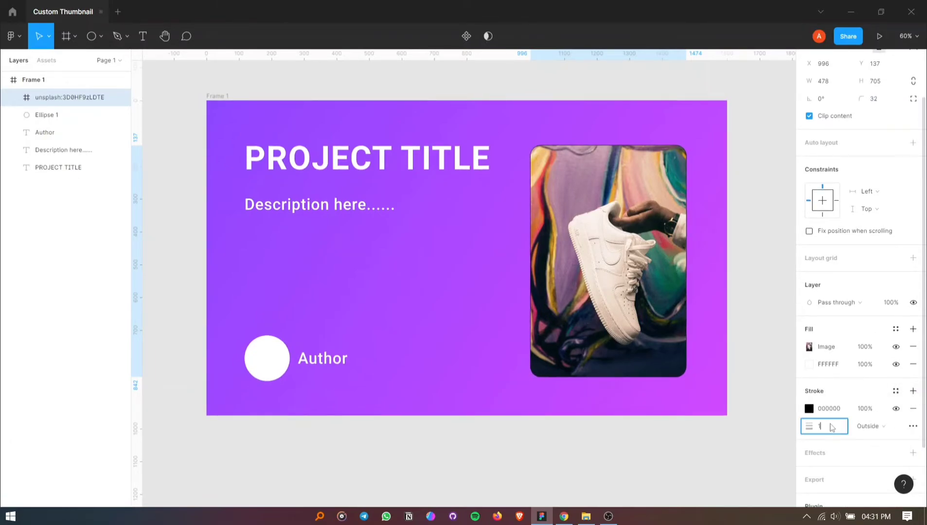
{"action": "type", "text": "16"}
{"action": "key", "text": "Return"}
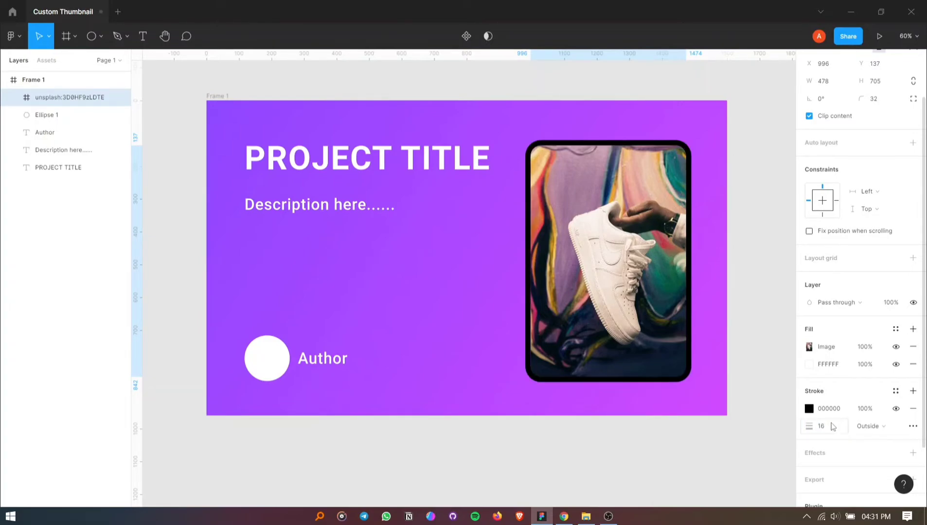
Change the image frame's stroke colour to white, FFFFFF, with 12% opacity
{"action": "left_click", "coordinate": [846, 411]}
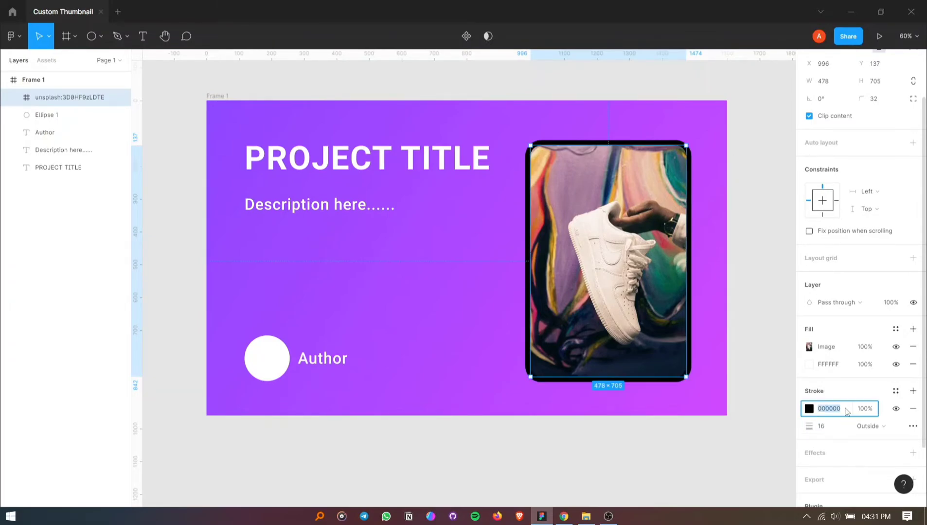
{"action": "type", "text": "fff"}
{"action": "left_click", "coordinate": [865, 408]}
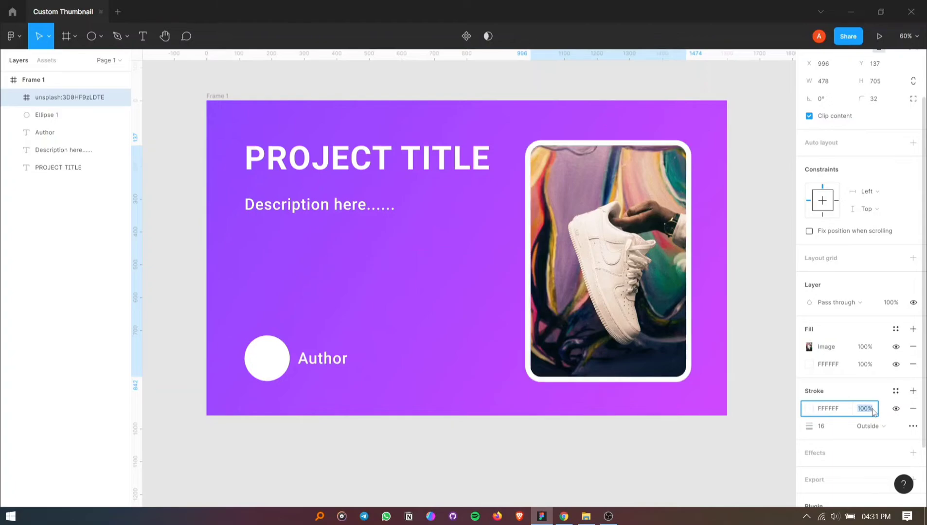
{"action": "key", "text": "BackSpace"}
{"action": "type", "text": "12"}
{"action": "key", "text": "Return"}
Try stroke opacities of 24% and 32% on the image frame
{"action": "left_click", "coordinate": [874, 412]}
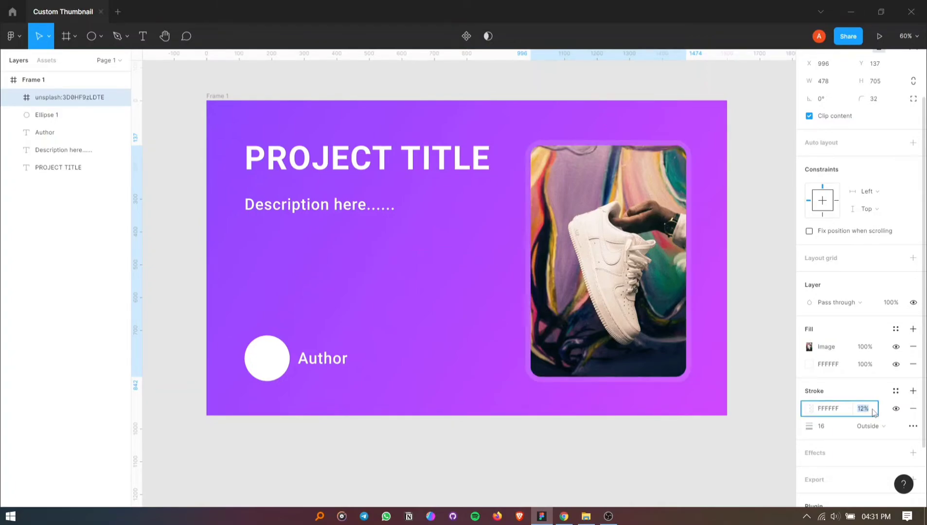
{"action": "key", "text": "Return"}
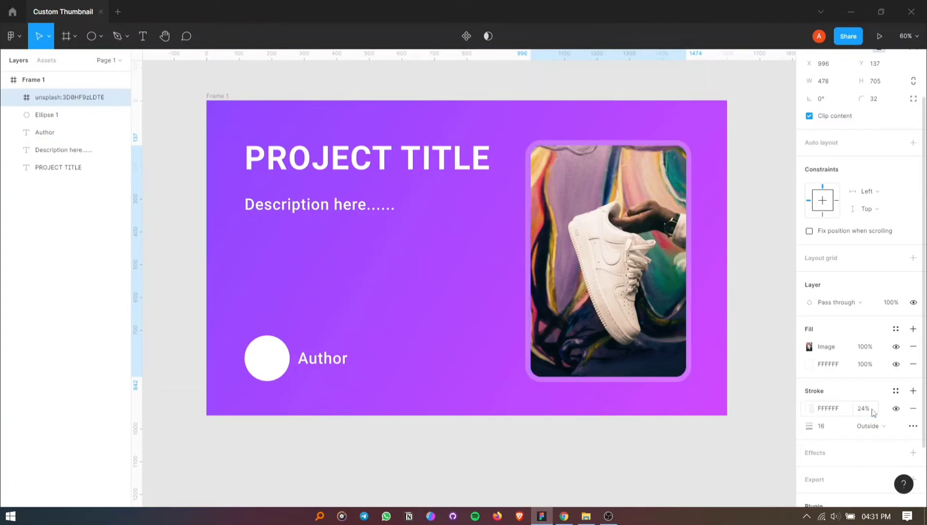
{"action": "left_click", "coordinate": [873, 412]}
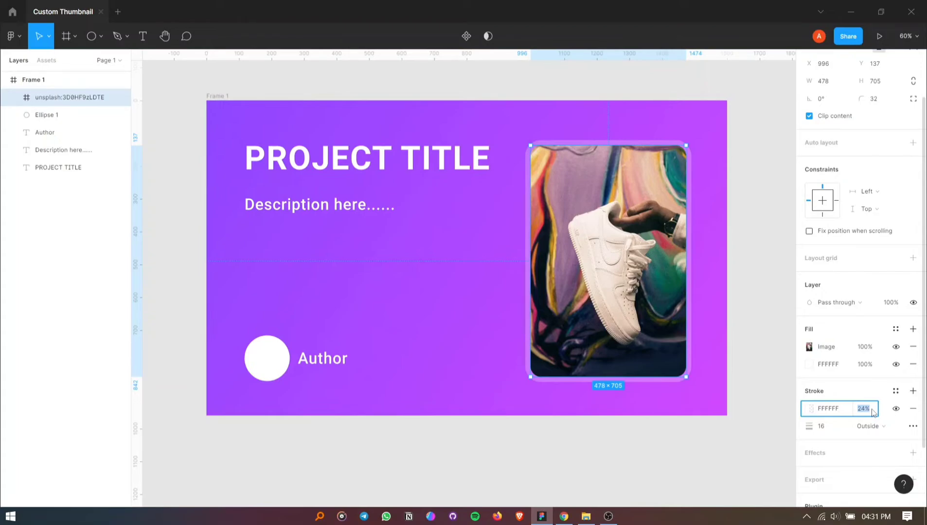
{"action": "key", "text": "Return"}
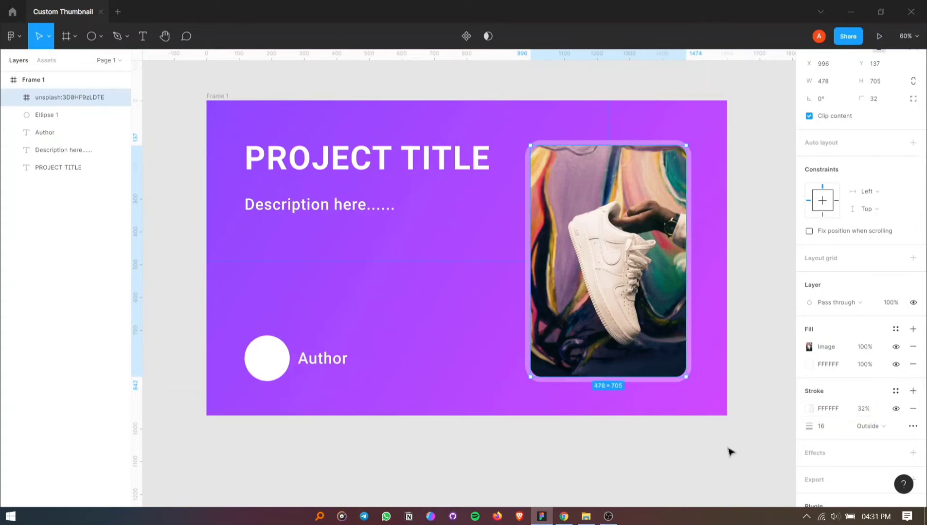
{"action": "left_click", "coordinate": [728, 449]}
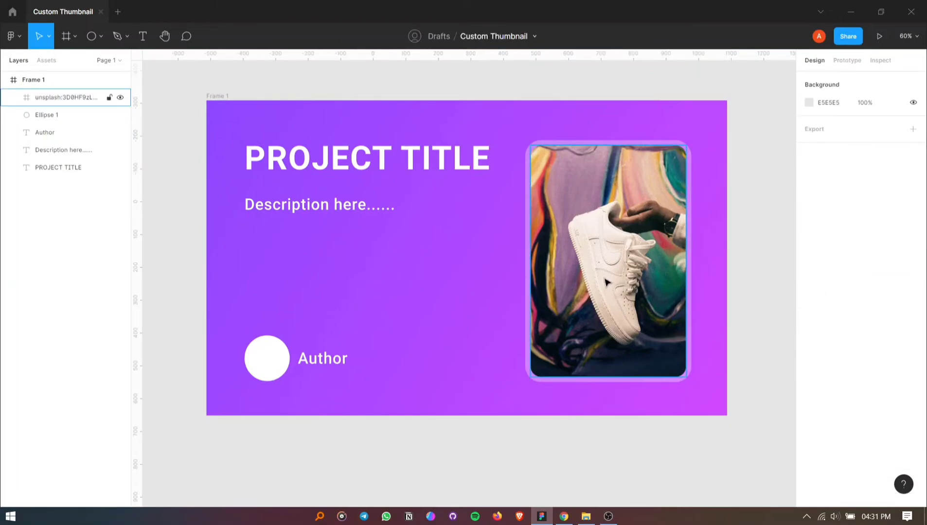
Set the image frame's stroke opacity to 50%
{"action": "left_click", "coordinate": [679, 370]}
{"action": "scroll", "coordinate": [863, 427], "scroll_direction": "down", "scroll_amount": 2}
{"action": "left_click", "coordinate": [863, 406]}
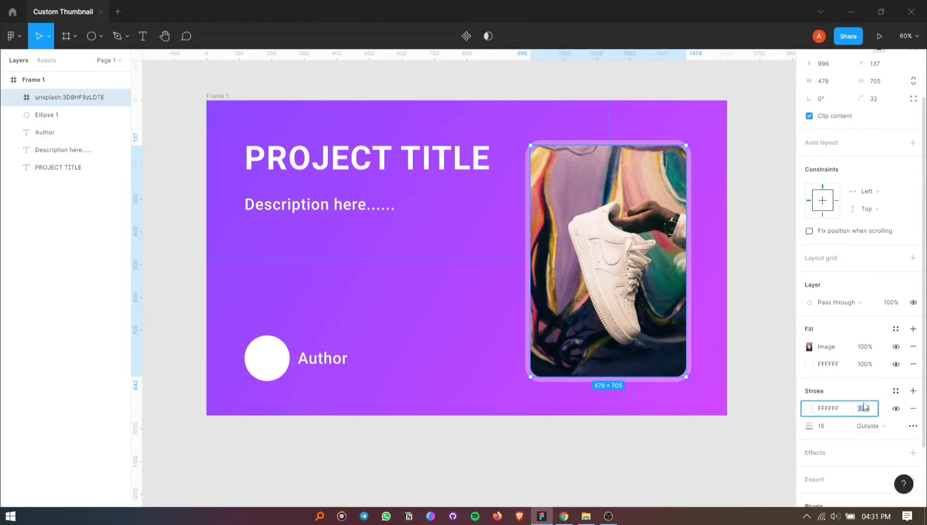
{"action": "key", "text": "Return"}
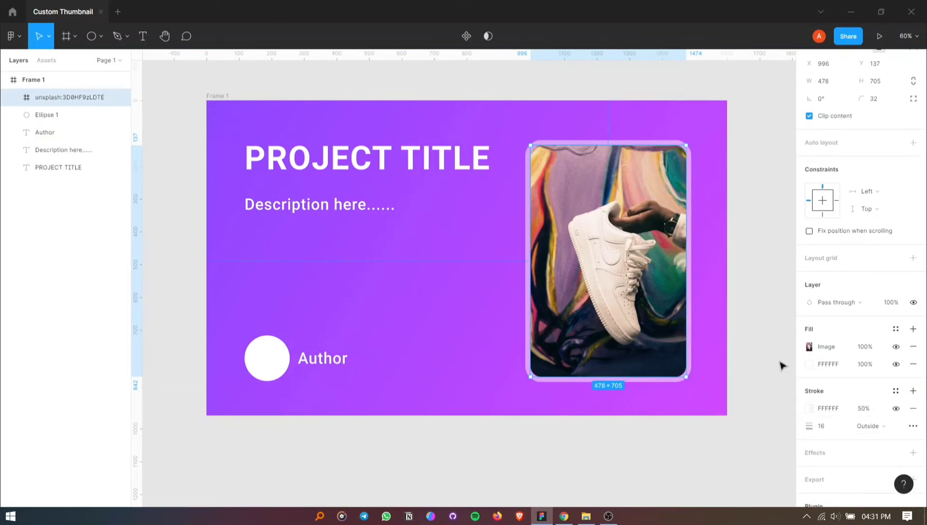
{"action": "left_click", "coordinate": [780, 362]}
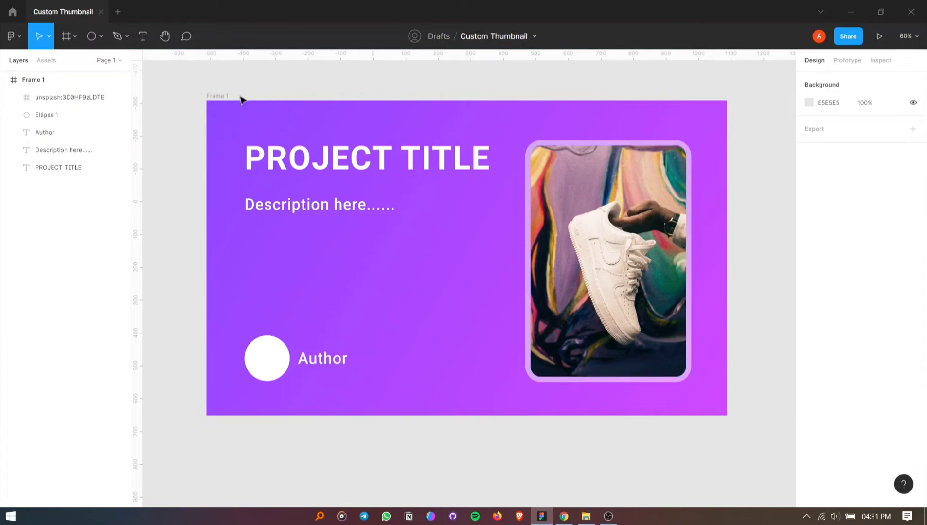
Rename the outer 1600 × 960 frame as "Thumbnail"
{"action": "scroll", "coordinate": [276, 107], "scroll_direction": "up", "scroll_amount": 2}
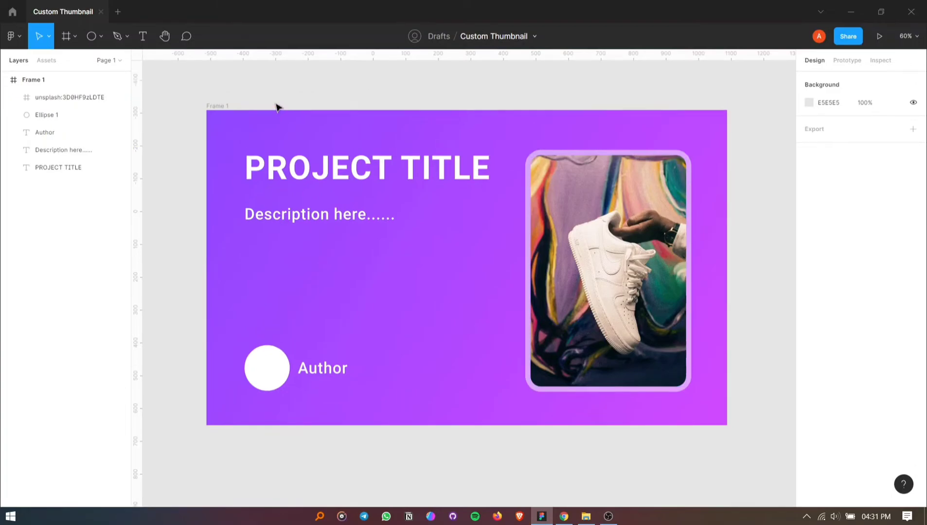
{"action": "left_click", "coordinate": [225, 111]}
{"action": "left_click", "coordinate": [225, 113]}
{"action": "double_click", "coordinate": [49, 86]}
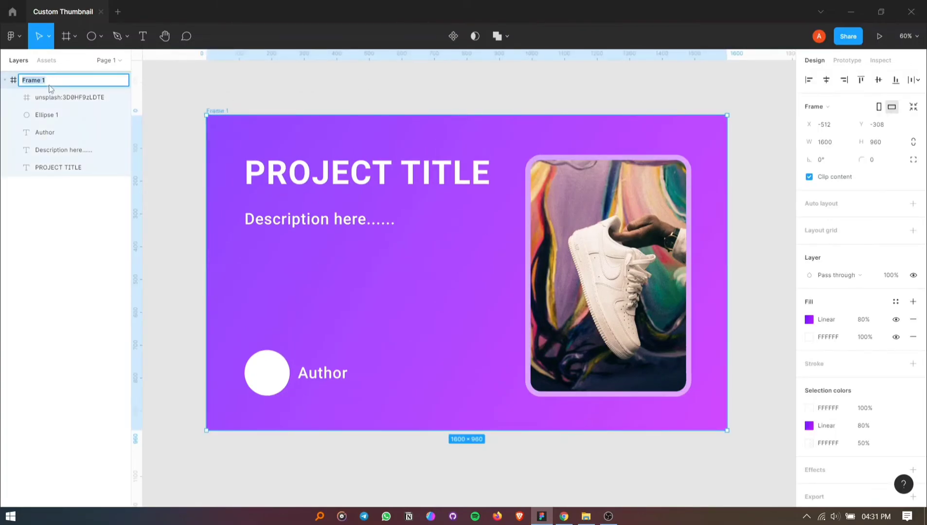
{"action": "type", "text": "Thumbnail"}
{"action": "left_click", "coordinate": [175, 90]}
Set the Thumbnail frame as the file's thumbnail and check the file's preview among the recently viewed files
{"action": "left_click", "coordinate": [218, 111]}
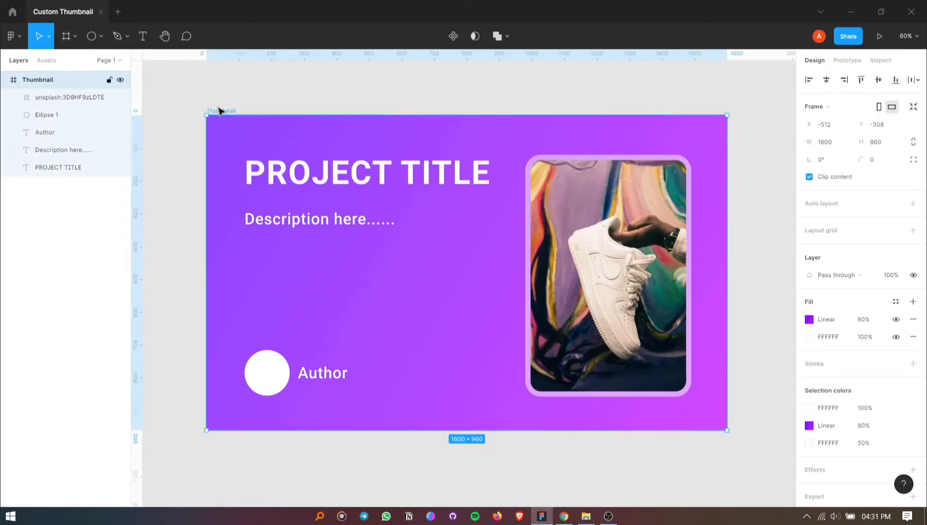
{"action": "right_click", "coordinate": [218, 111]}
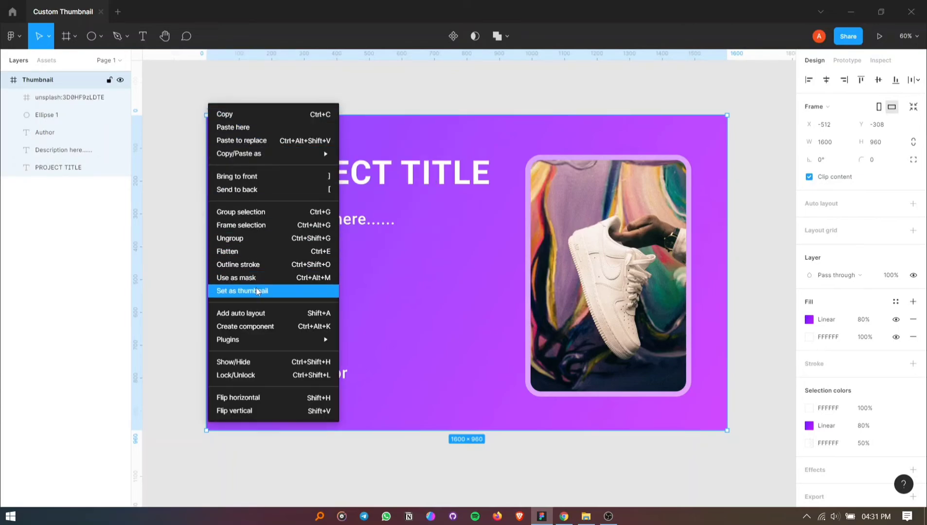
{"action": "left_click", "coordinate": [279, 290]}
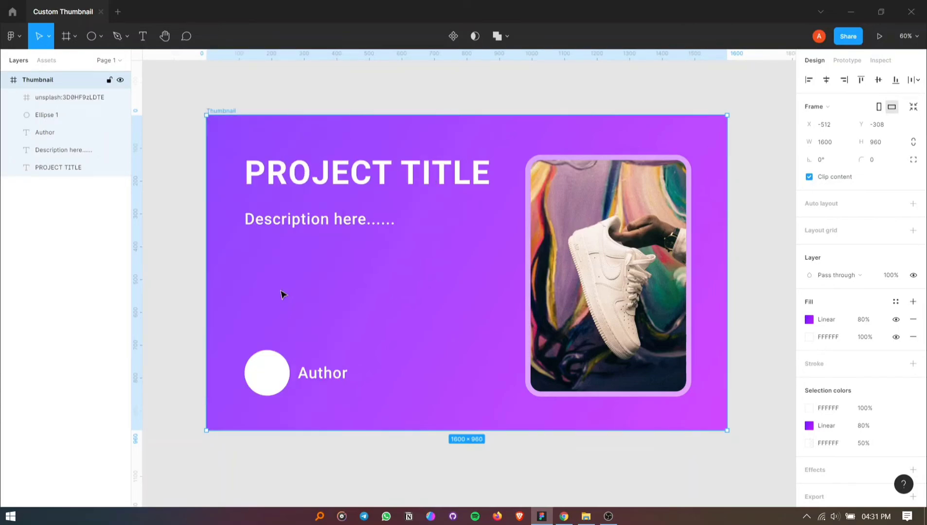
{"action": "scroll", "coordinate": [283, 294], "scroll_direction": "up", "scroll_amount": 1}
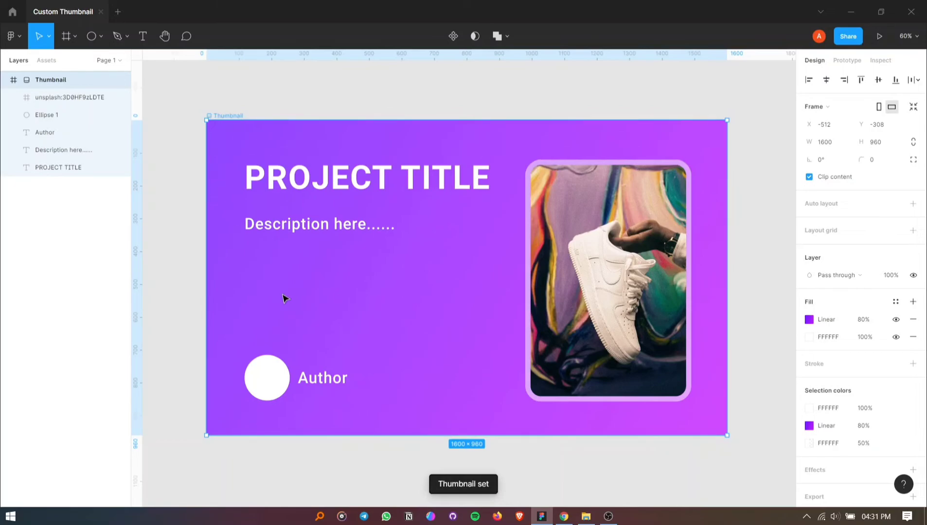
{"action": "left_click", "coordinate": [375, 461]}
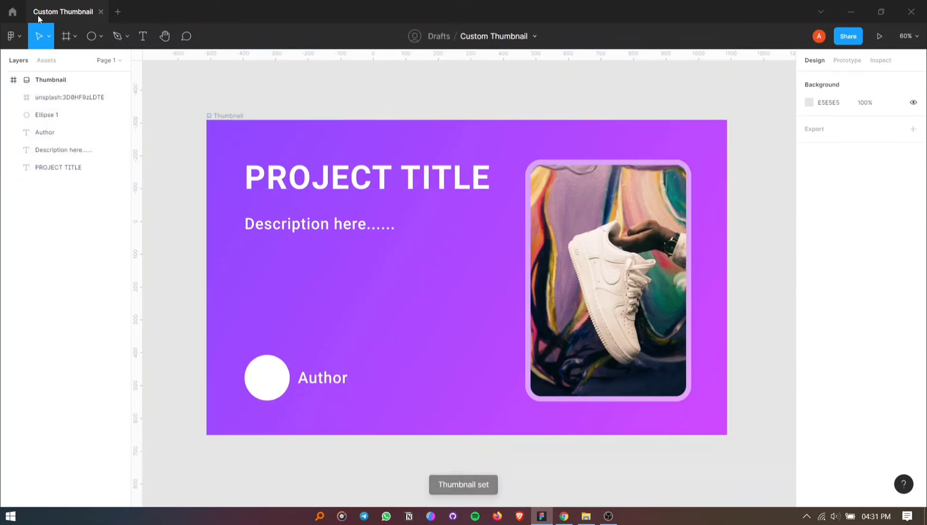
{"action": "left_click", "coordinate": [13, 13]}
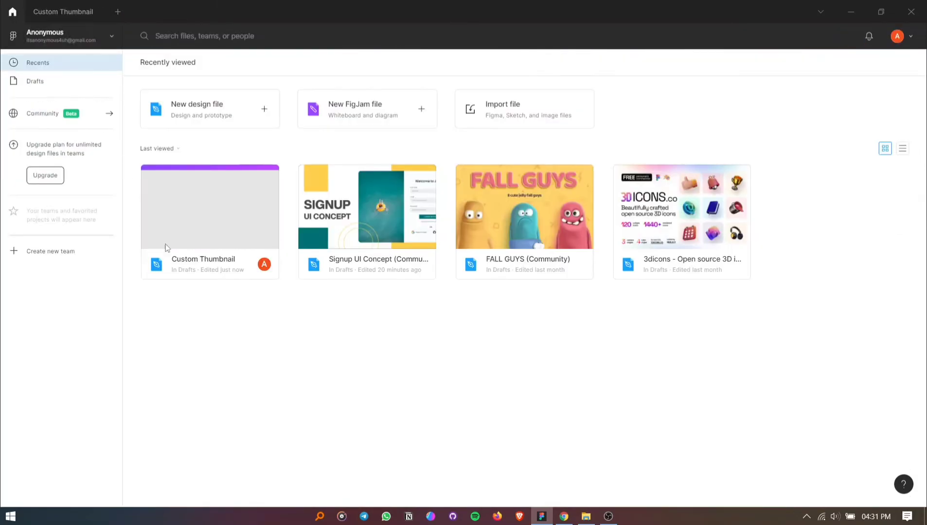
Reopen the Custom Thumbnail file and lock the Thumbnail frame
{"action": "left_click", "coordinate": [197, 204]}
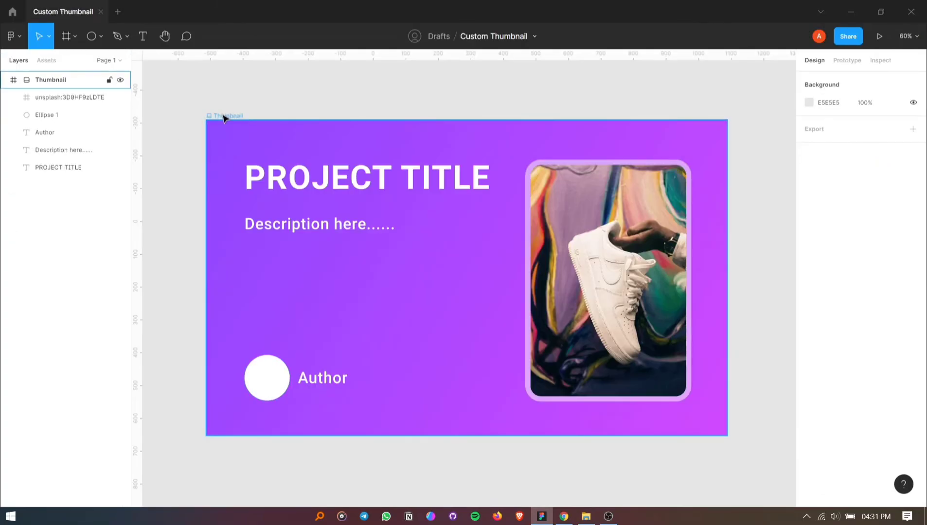
{"action": "left_click", "coordinate": [224, 116]}
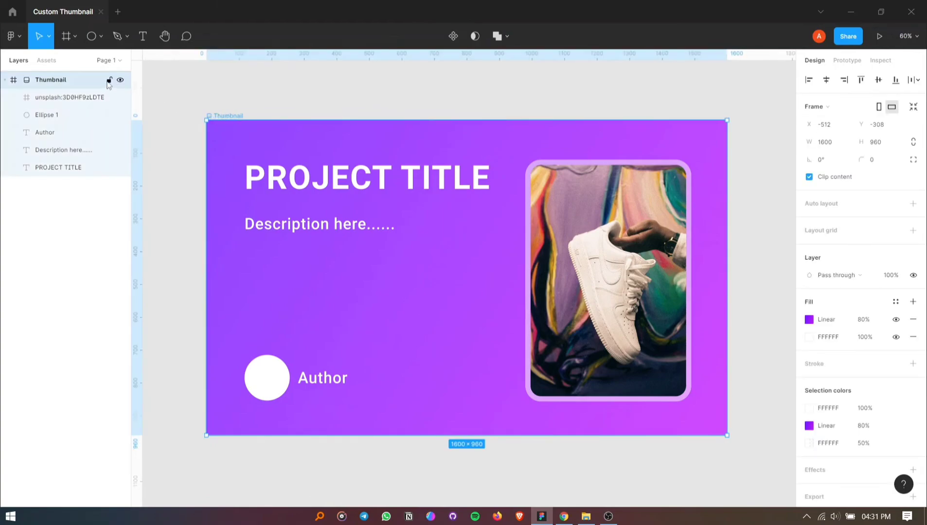
{"action": "left_click", "coordinate": [179, 113]}
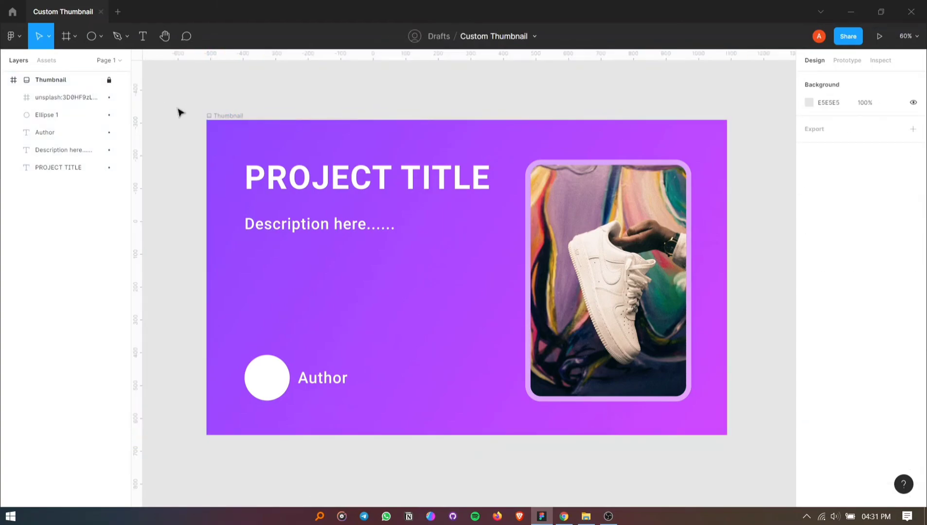